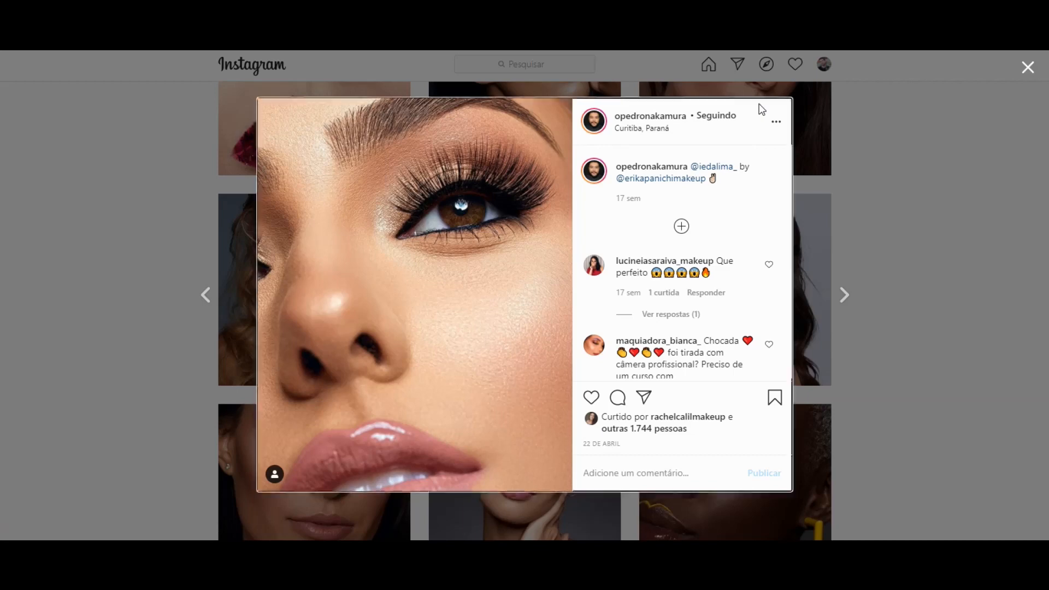
Browse the following portrait posts in the photographer's Instagram gallery
key("Right")
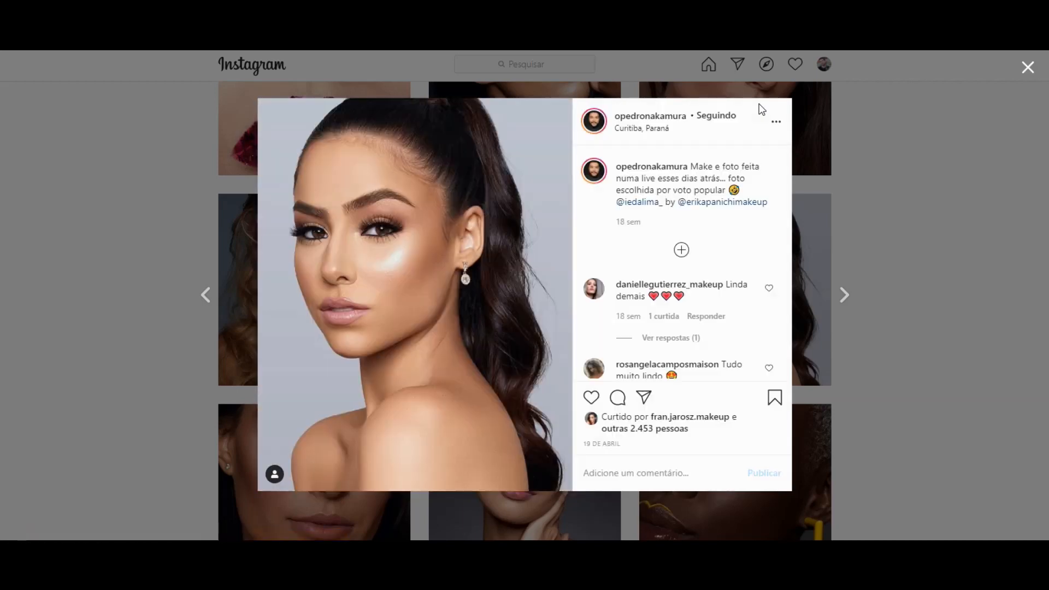
key("Right")
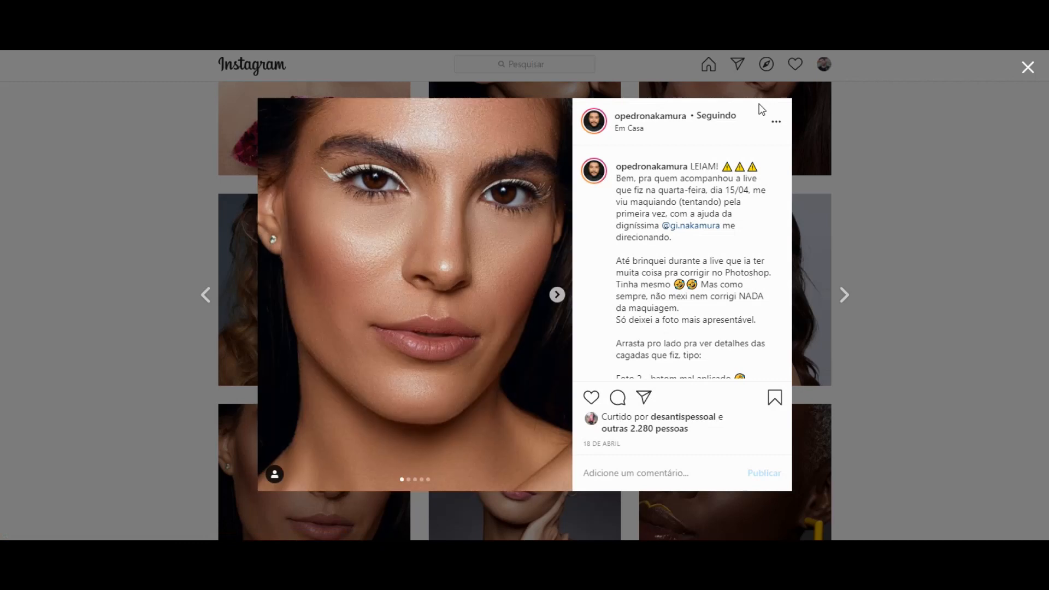
key("Right")
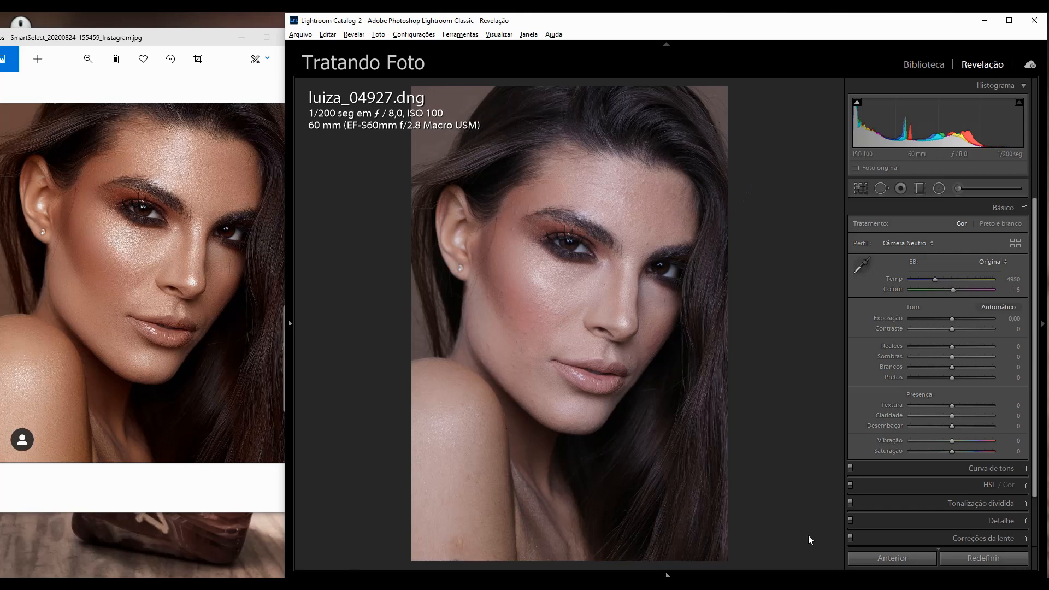
In Lightroom Classic, crop the portrait luiza_04927.dng by trimming its top and bottom for tighter framing of the face
left_click(861, 189)
left_click_drag(578, 536, 580, 519)
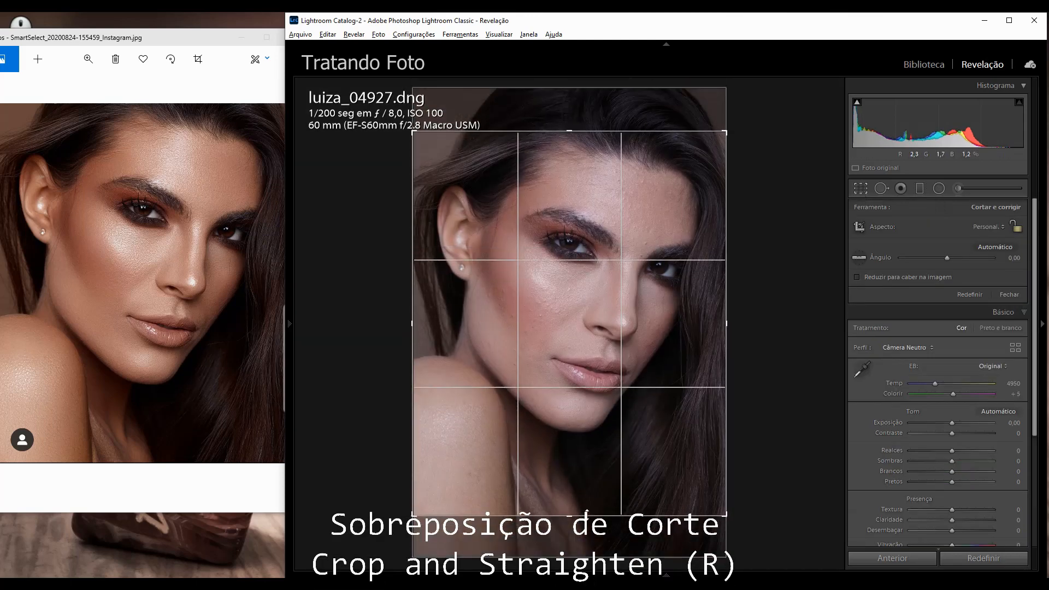
key("Return")
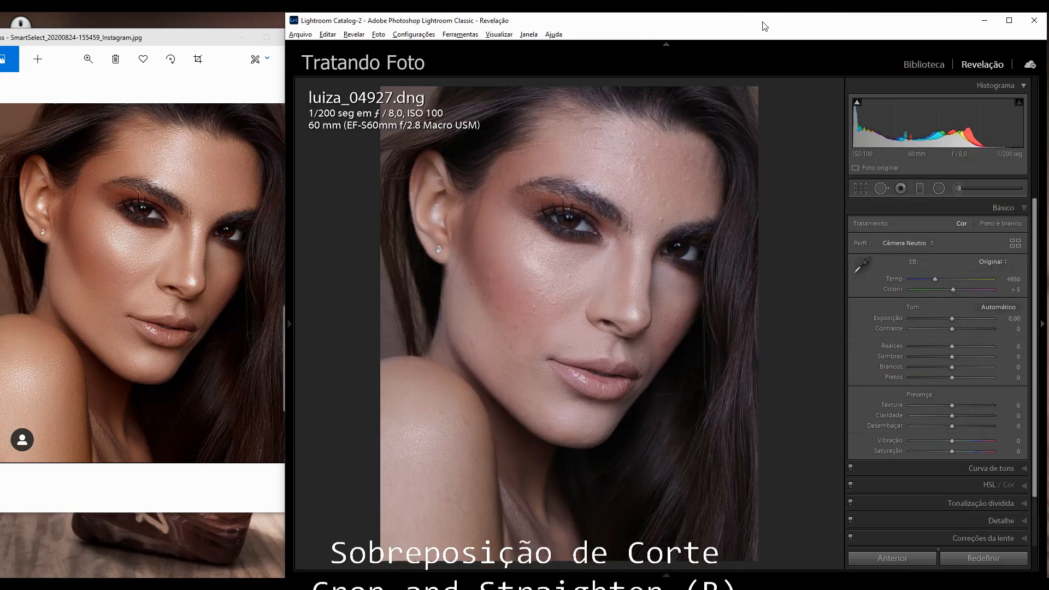
Warm the white balance by setting the temperature to 5600 and the tint to +10
left_click(936, 279)
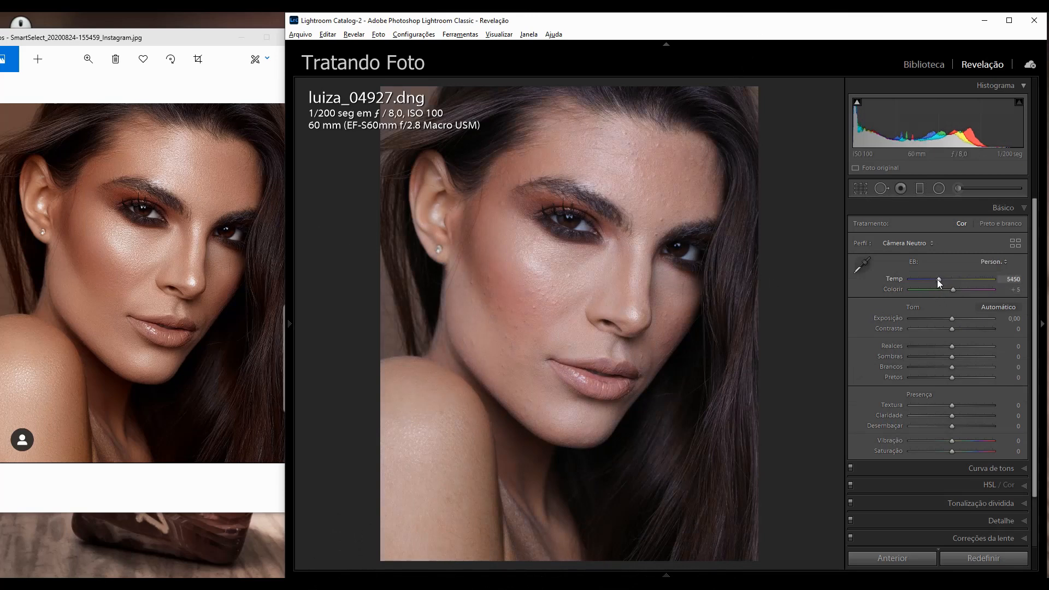
left_click_drag(1007, 281, 1009, 282)
left_click(1017, 290)
type("10")
key("Return")
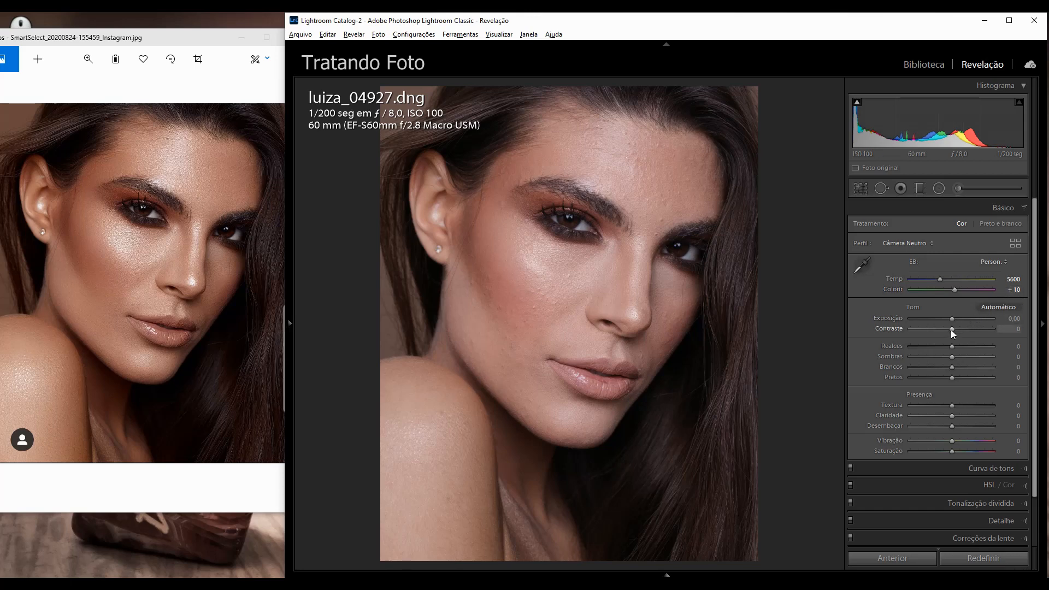
Set the portrait's contrast to +20 and its whites to +20
key("Up")
key("Up")
key("Up")
key("Up")
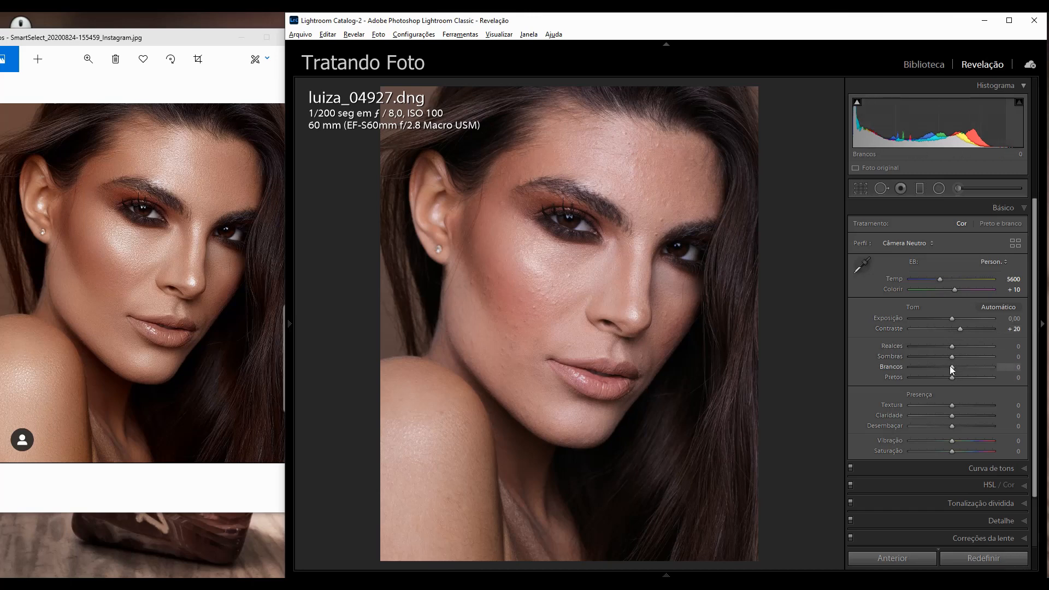
scroll(949, 366, "up", 2)
scroll(950, 366, "up", 1)
scroll(950, 368, "up", 1)
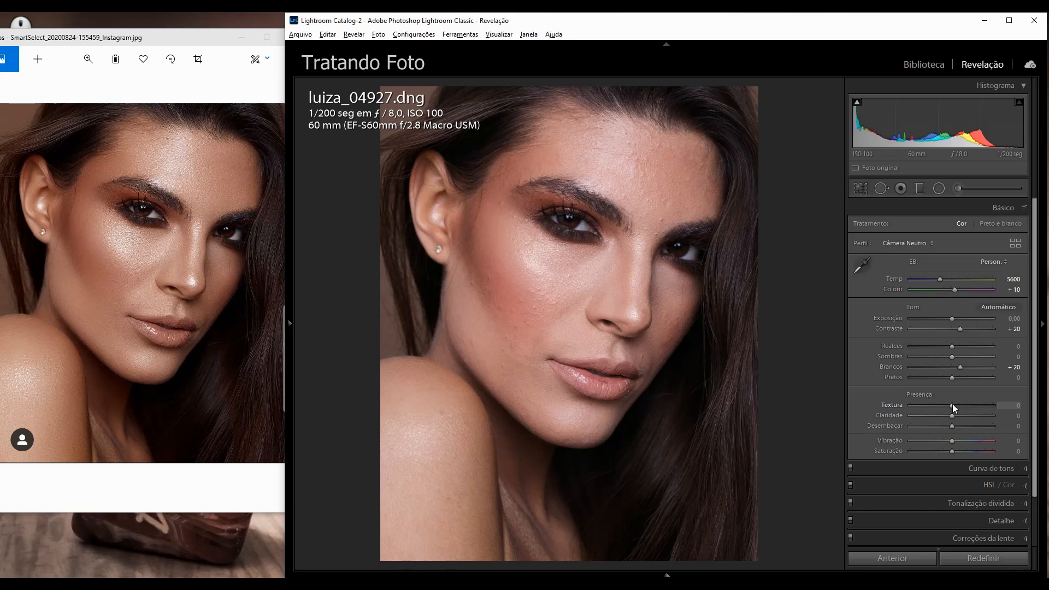
left_click_drag(953, 404, 954, 405)
Set the HSL hue of the orange tones to −5, testing stronger shifts in both directions
left_click(1024, 486)
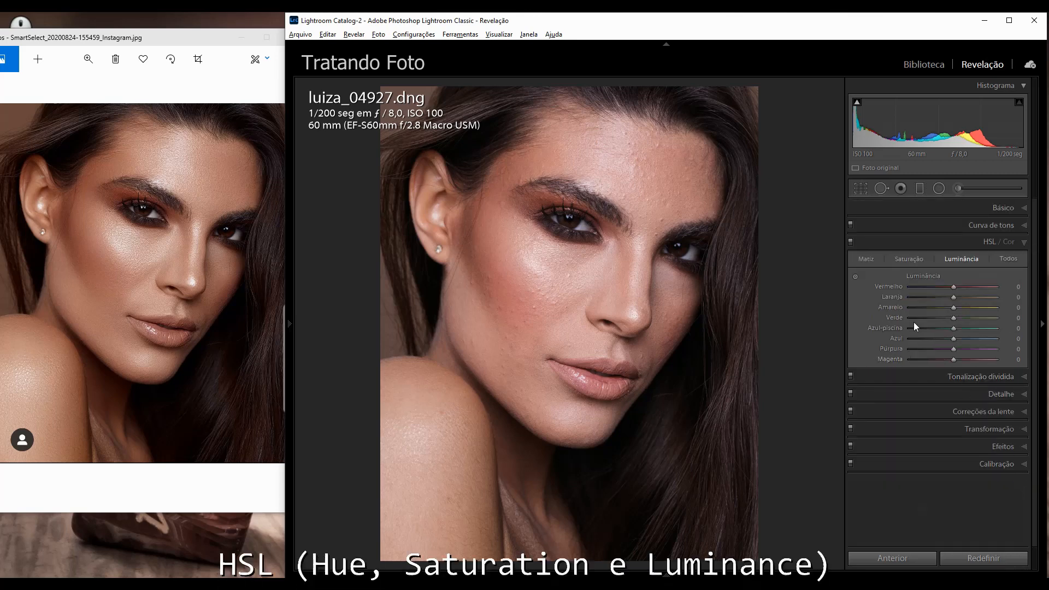
left_click(868, 261)
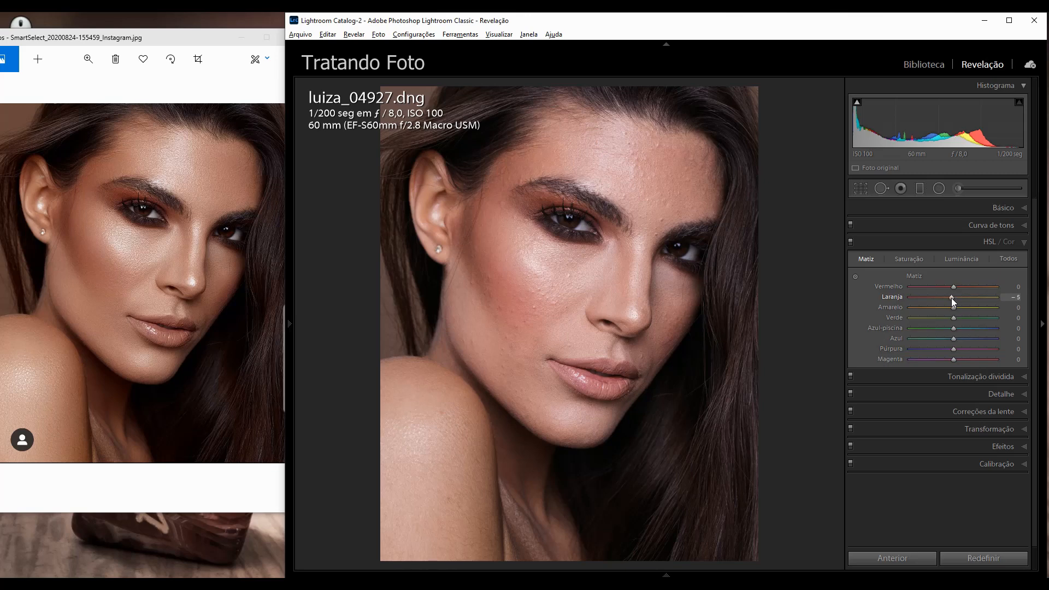
key("Down")
key("Down")
key("Down")
key("Down")
key("Down")
key("Down")
key("Down")
key("Down")
key("Down")
key("Down")
key("Down")
key("Up")
key("Up")
key("Up")
key("Up")
key("Up")
key("Up")
key("Up")
key("Up")
key("Up")
key("Up")
key("Up")
key("Up")
key("Down")
Reduce the HSL saturation of the orange tones slightly
left_click(913, 258)
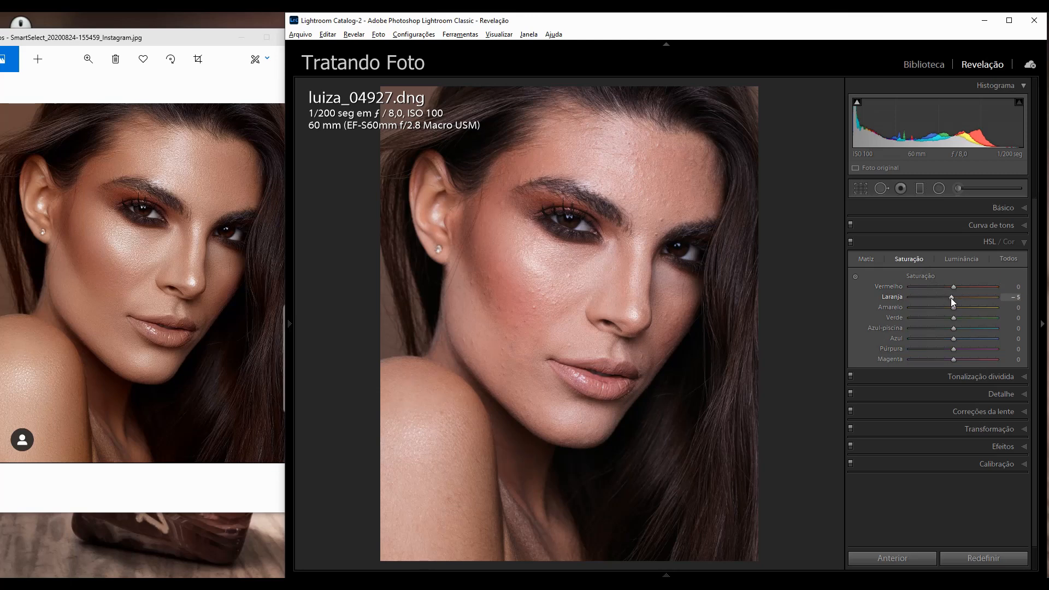
key("Down")
key("Down")
key("Down")
Set the HSL luminance of red to −15 and orange to −5, and compare the photo without the HSL adjustments
left_click(961, 255)
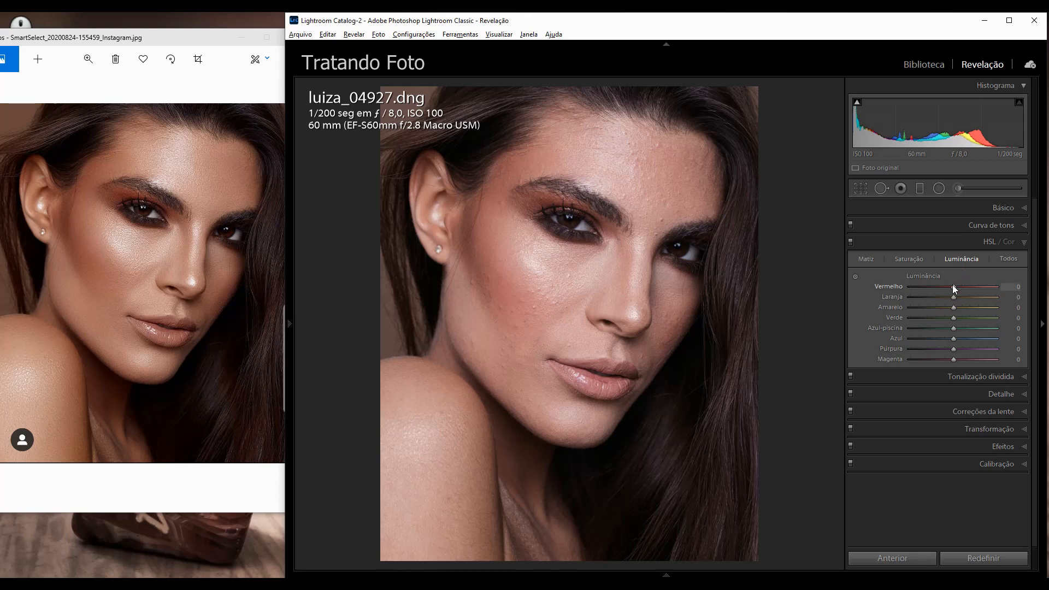
key("Down")
key("Down")
key("Down")
key("Down")
key("Down")
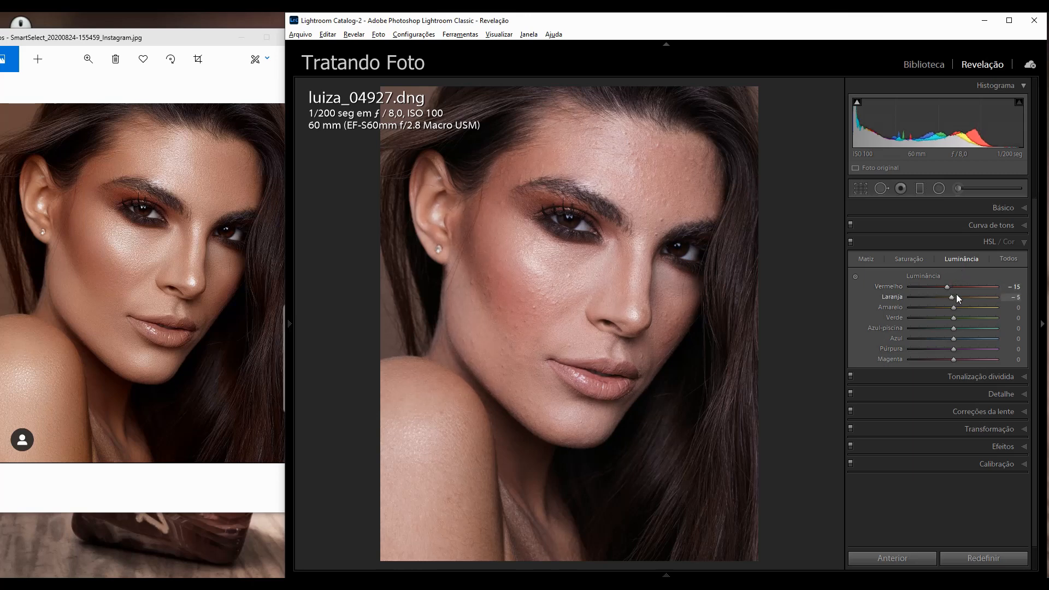
left_click(850, 243)
left_click(851, 242)
Split-tone the shadows with hue 50 and saturation 20, and compare the photo with and without the toning
left_click(1025, 379)
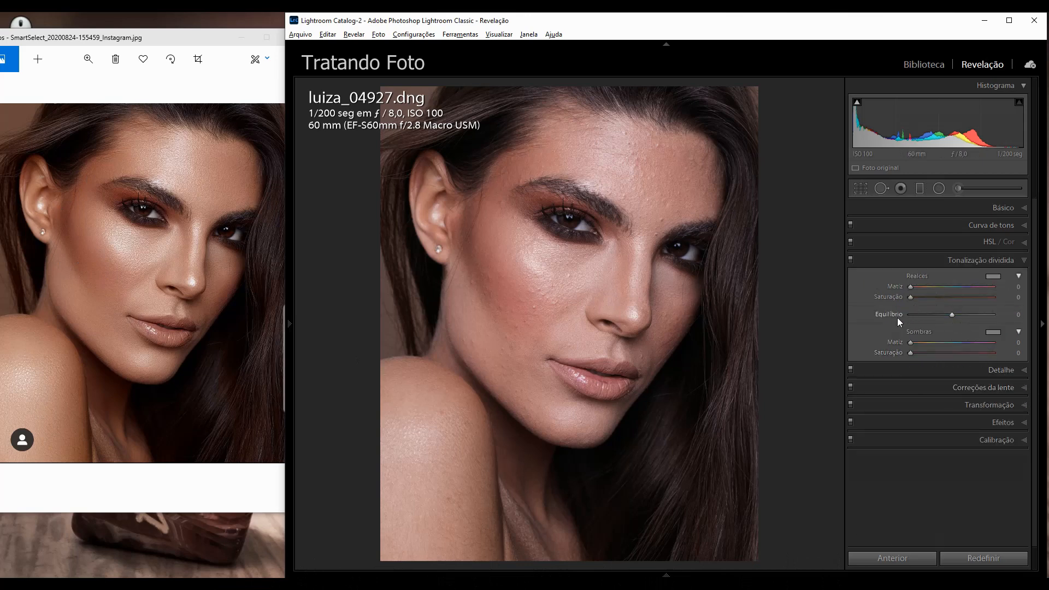
left_click(1018, 342)
key("Return")
key("Up")
key("Up")
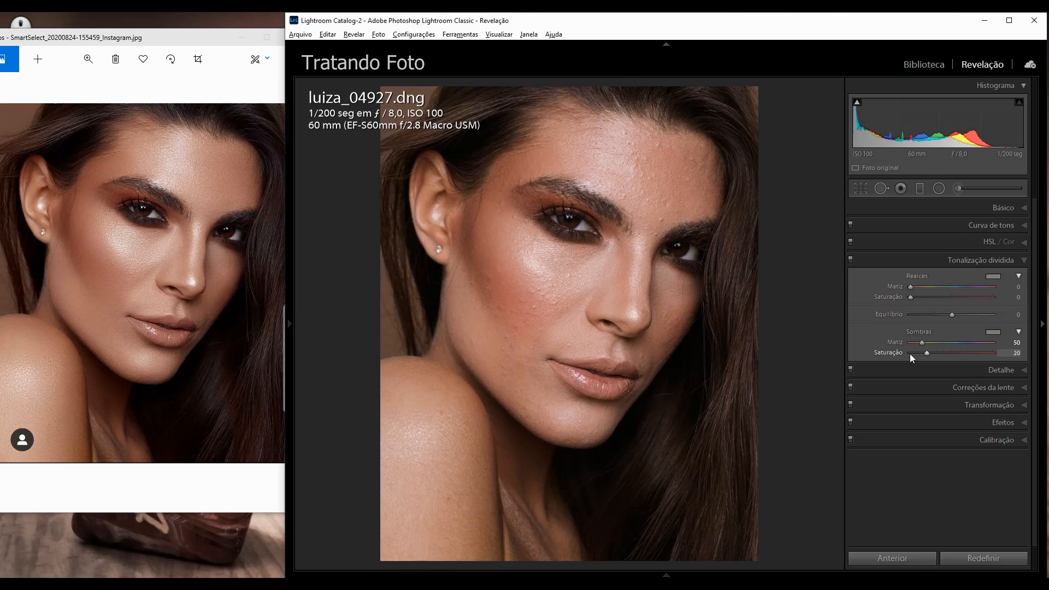
left_click(851, 259)
left_click(851, 259)
left_click(1027, 375)
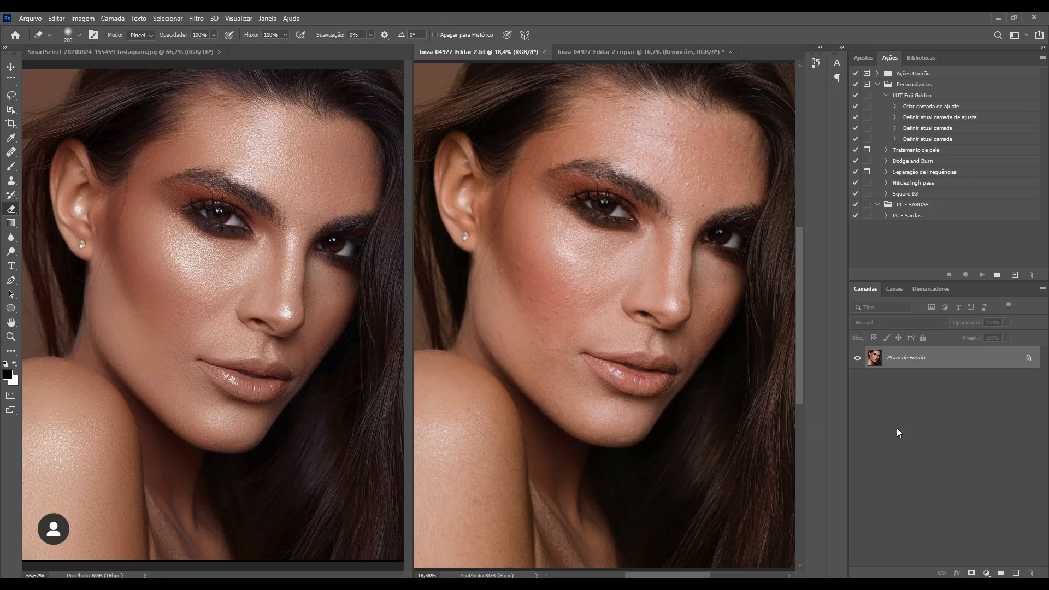
In Photoshop, add a Hue/Saturation adjustment layer, lower the hue of the reds, and compare the photo without it
left_click(863, 58)
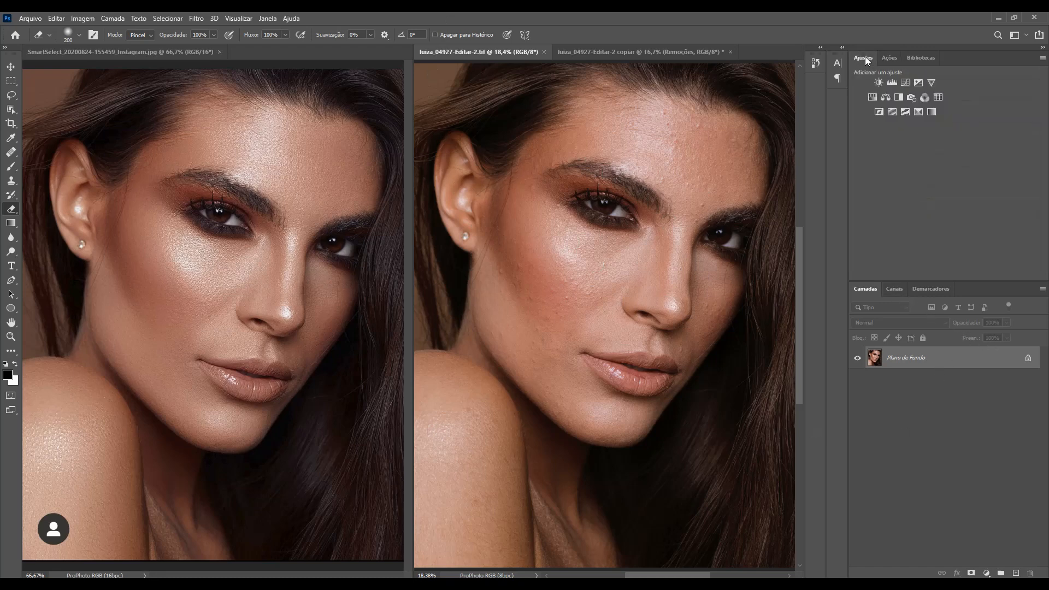
left_click(871, 97)
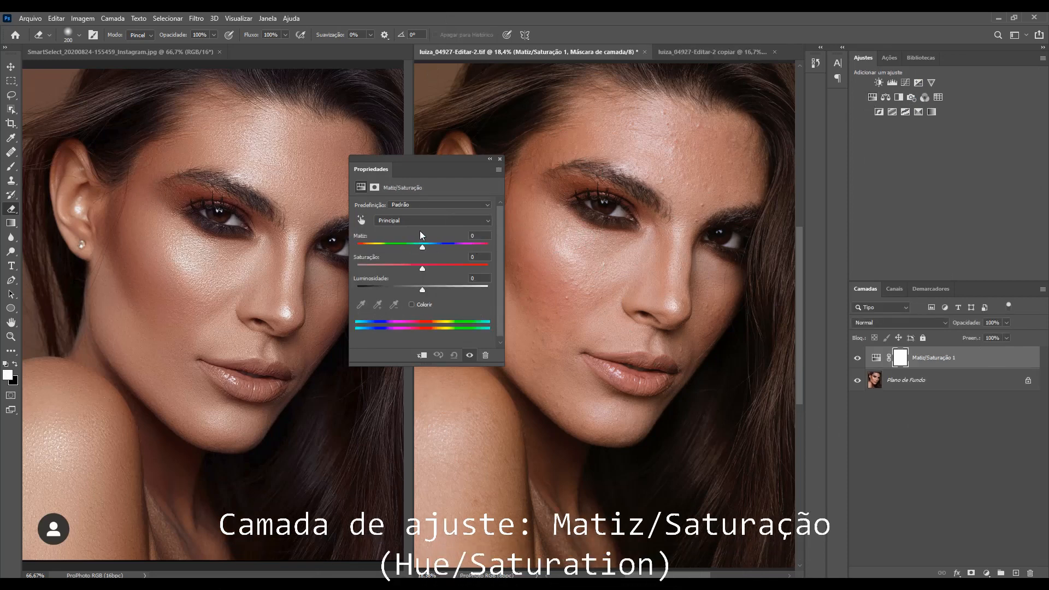
left_click(438, 220)
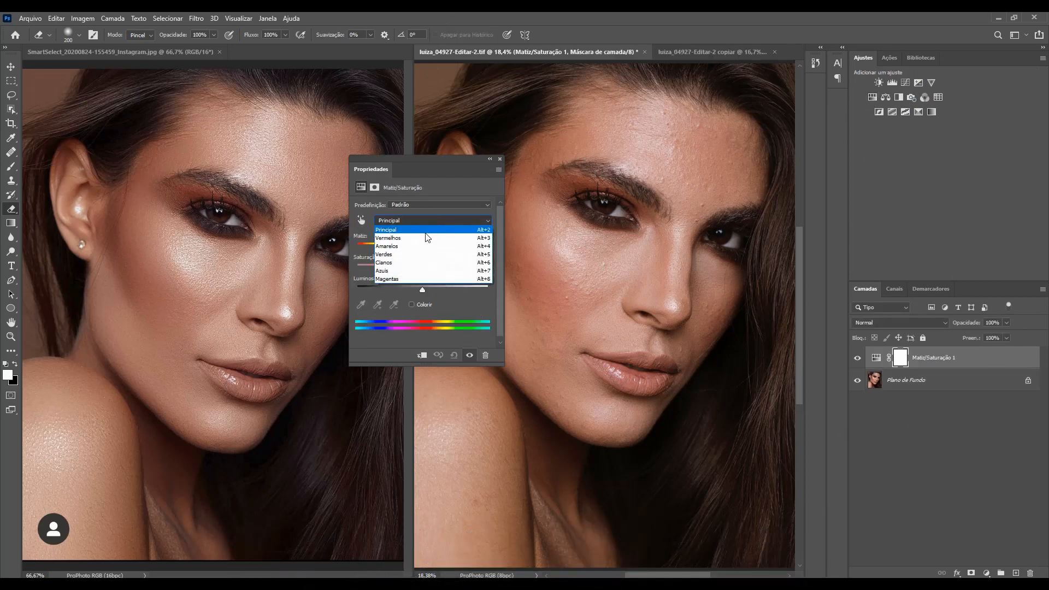
left_click(424, 235)
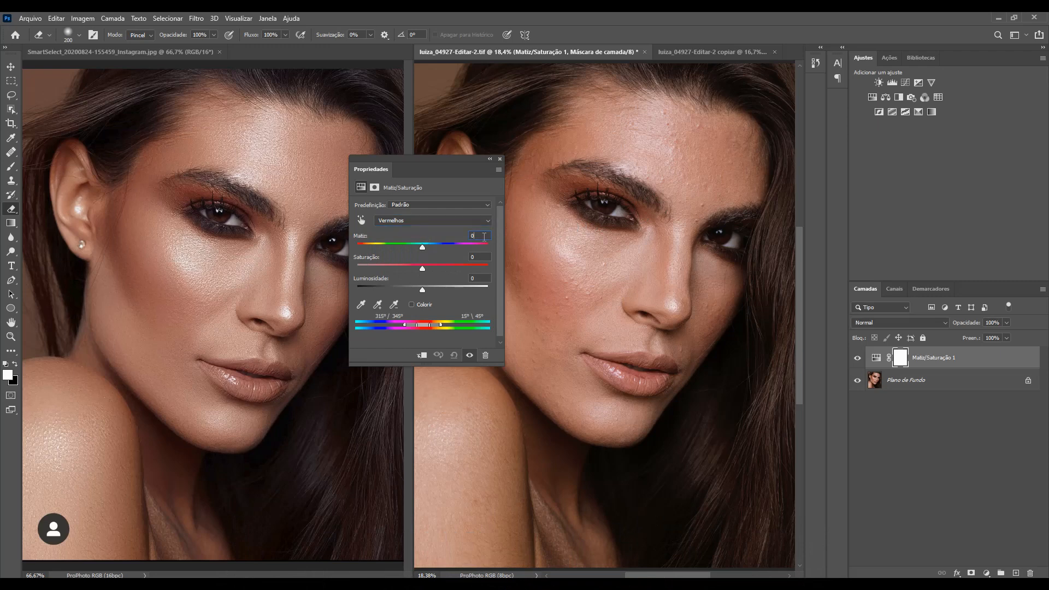
key("Down")
left_click(499, 160)
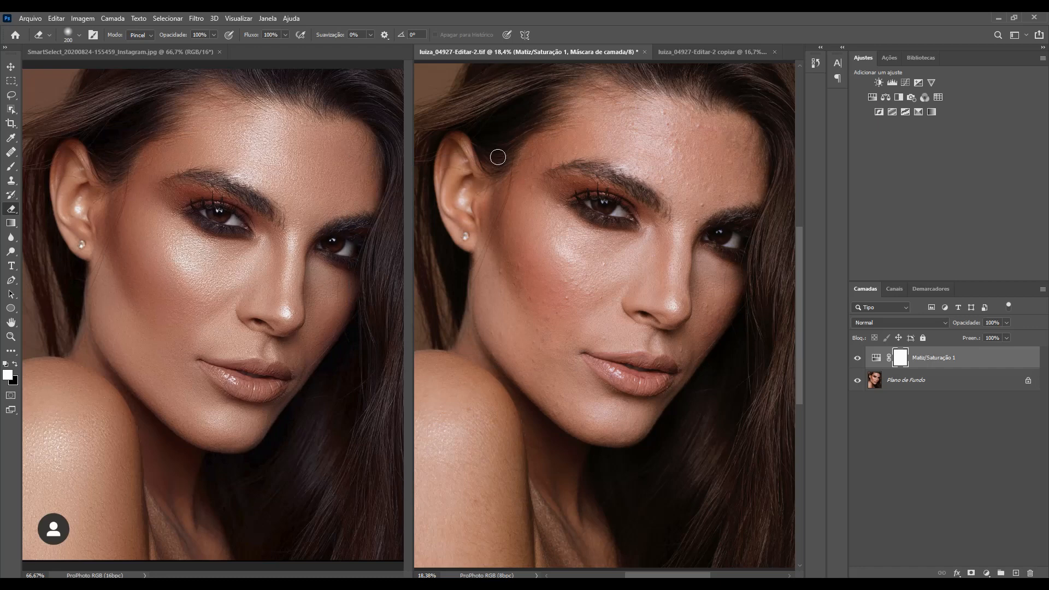
left_click(857, 358)
left_click(857, 358)
Create a blank layer above the Hue/Saturation adjustment and choose the Spot Healing Brush for the cheek area
left_click(1015, 573)
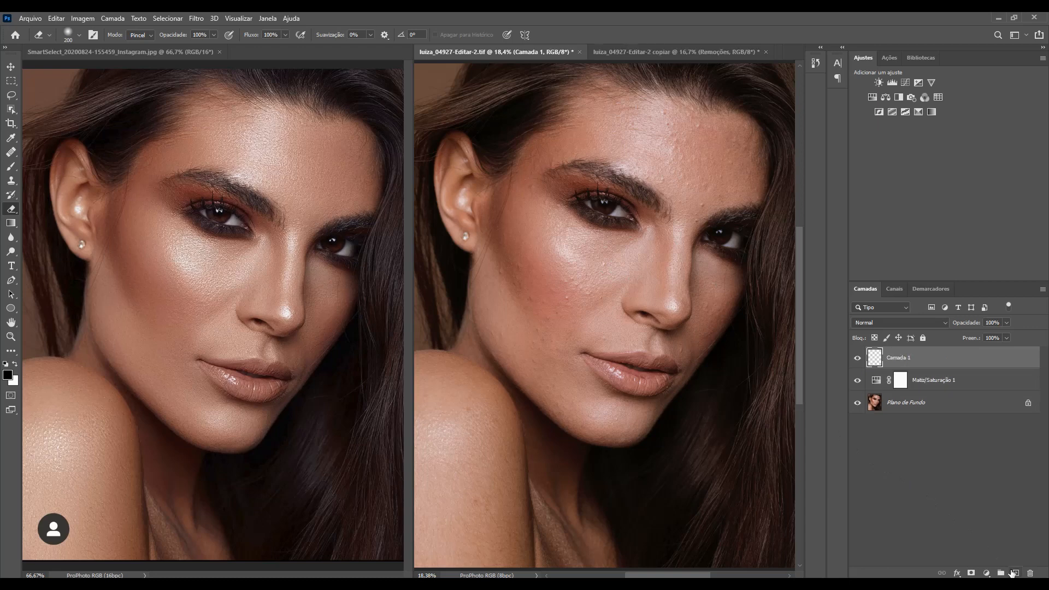
key("z")
left_click_drag(620, 257, 648, 278)
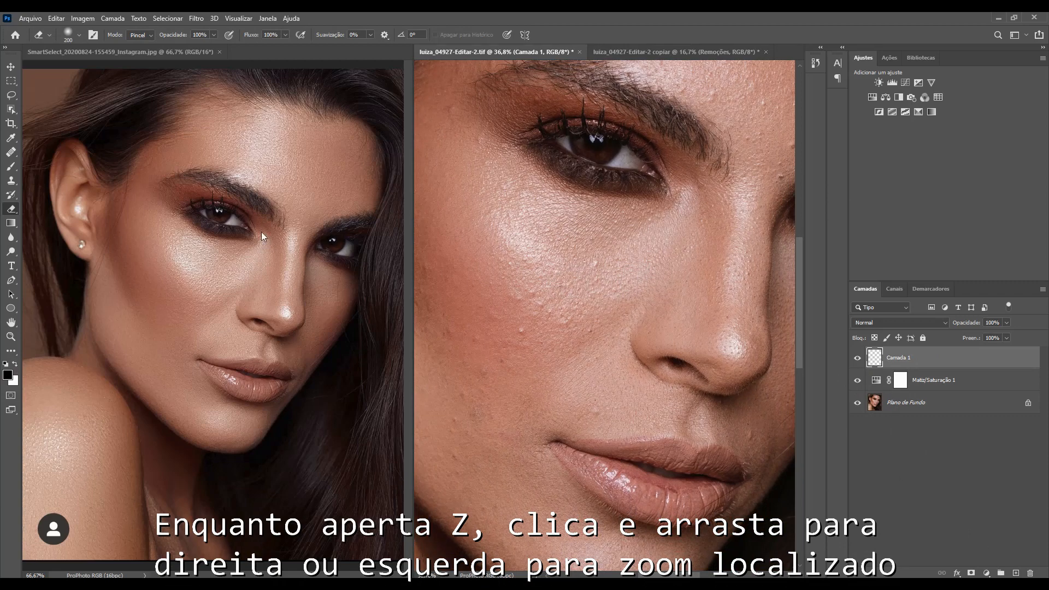
left_click(12, 152)
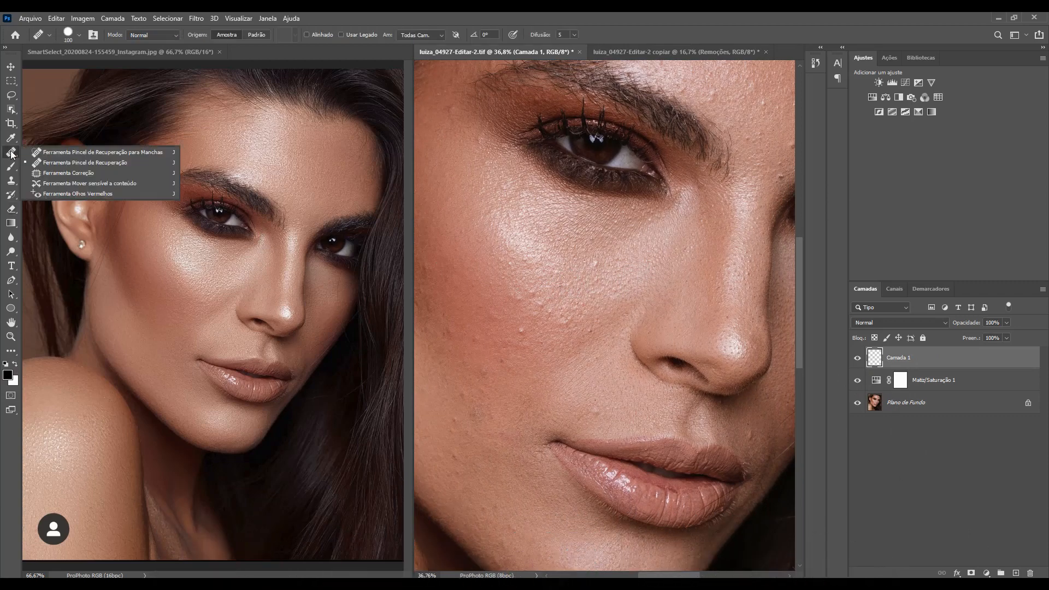
left_click(46, 153)
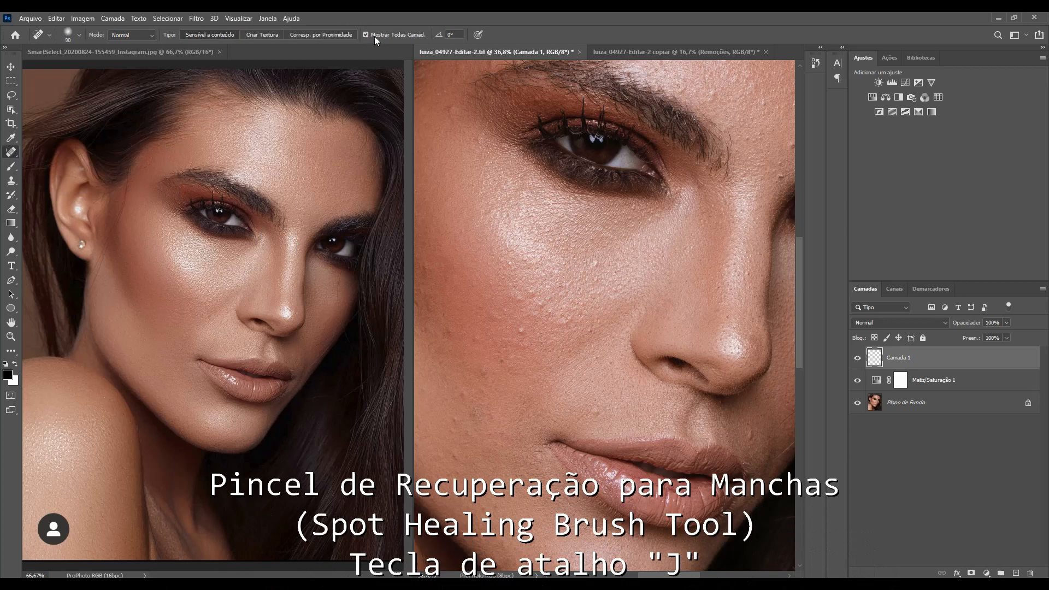
Heal individual blemishes on the cheek and above the upper lip with the content-aware Spot Healing Brush
left_click(521, 332)
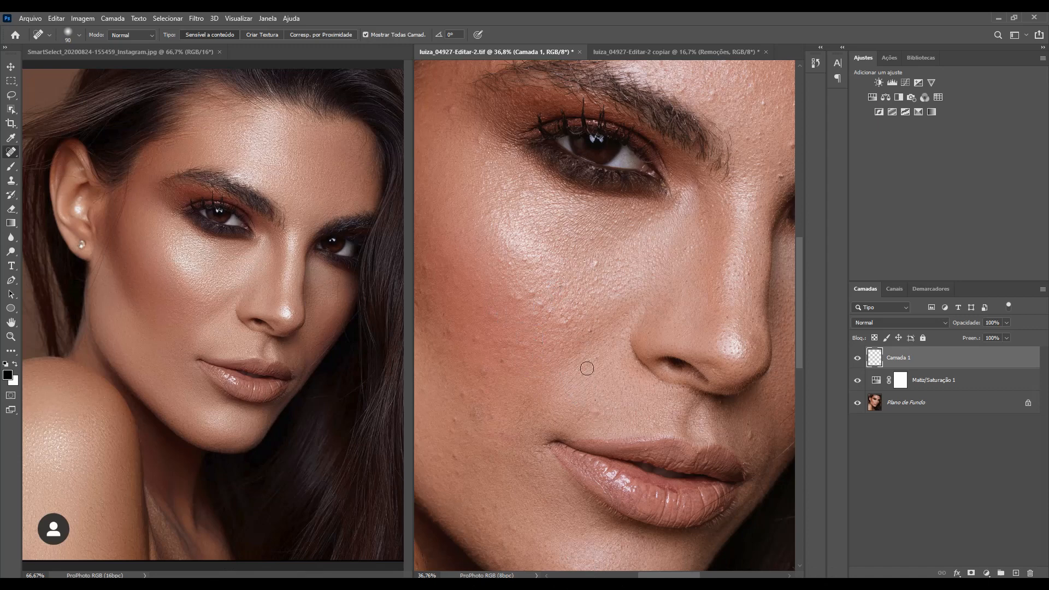
left_click(595, 411)
left_click(594, 262)
left_click(593, 289)
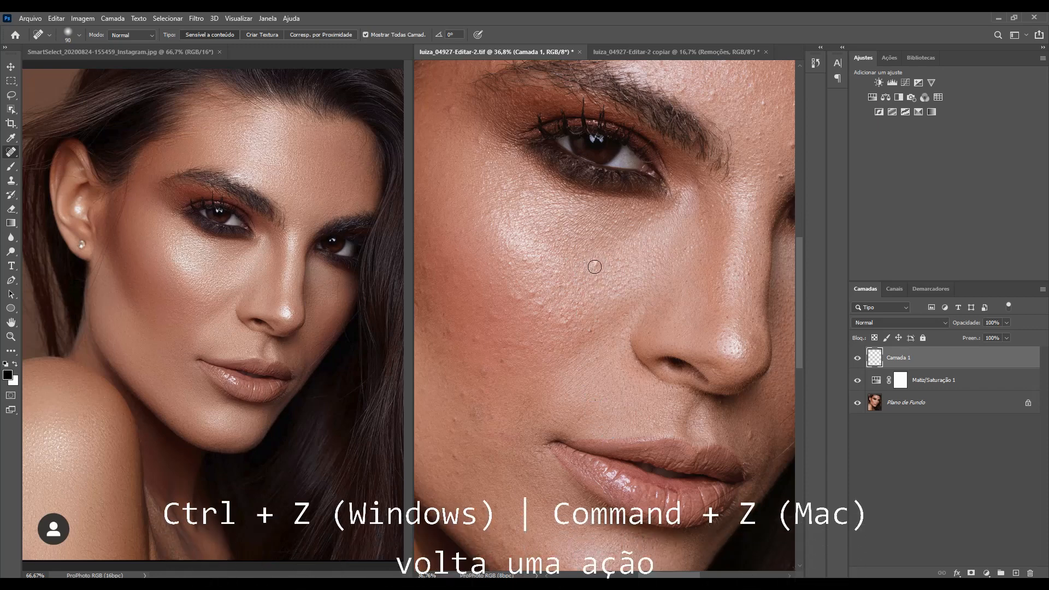
Use the Healing Brush to sample clean skin and cover the blemishes beside the nose and across the lower cheek
right_click(12, 152)
left_click(53, 163)
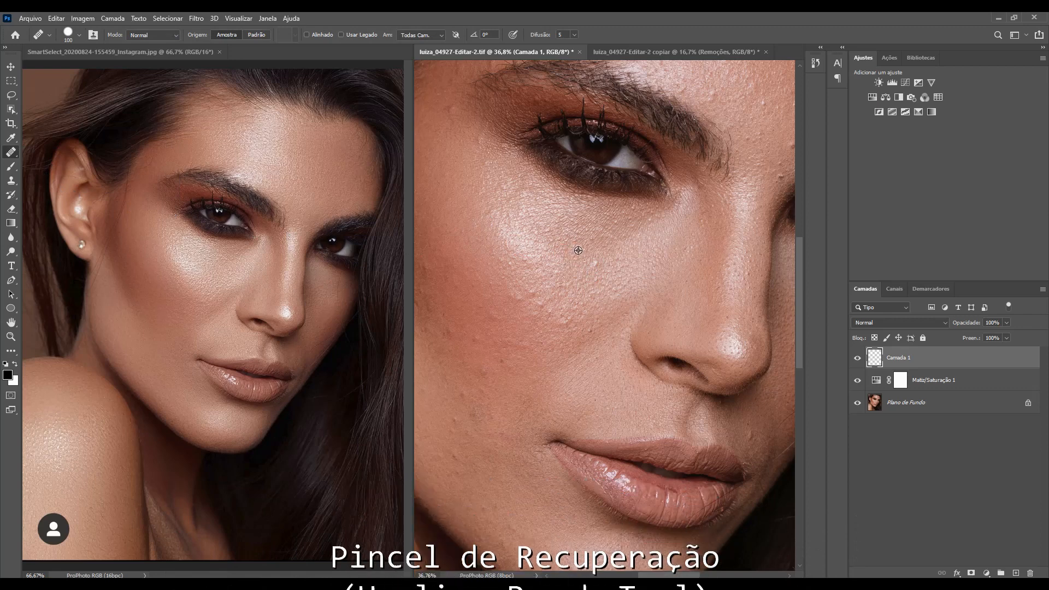
left_click(578, 251, "alt")
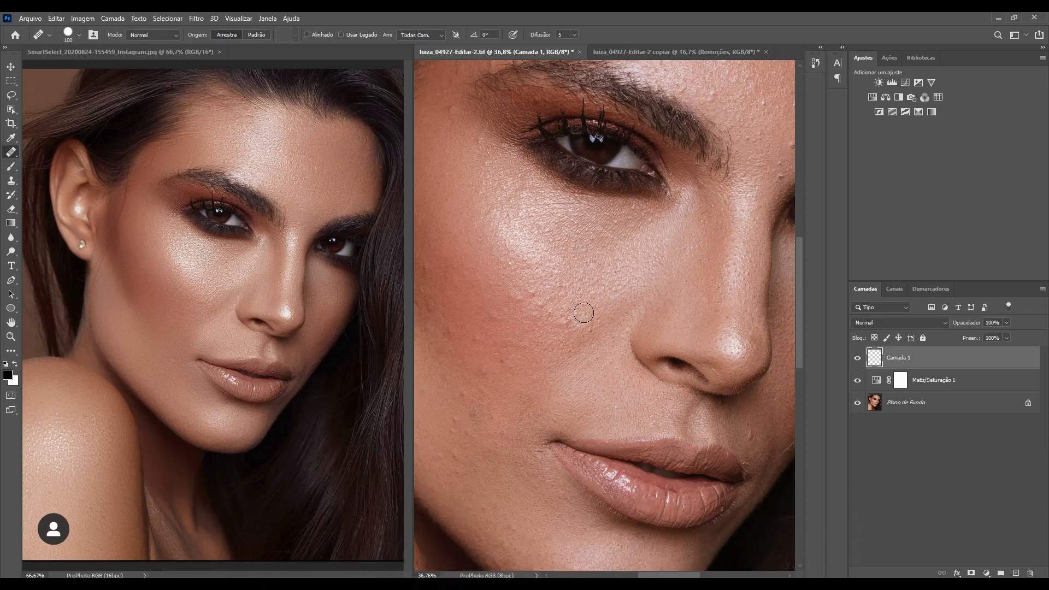
left_click(599, 265)
left_click(549, 371)
left_click(523, 355)
left_click(510, 351)
left_click(486, 351, "alt")
left_click(476, 339)
Return to the Spot Healing Brush and remove remaining blemishes near the temple and on the middle of the cheek
right_click(10, 153)
left_click(33, 150)
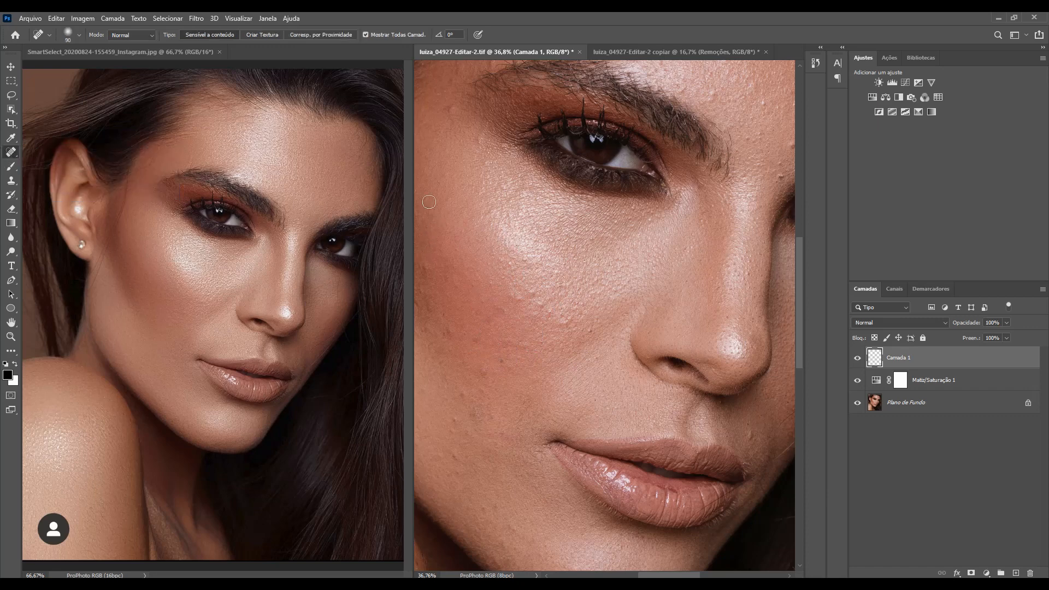
left_click(451, 107)
left_click(501, 310)
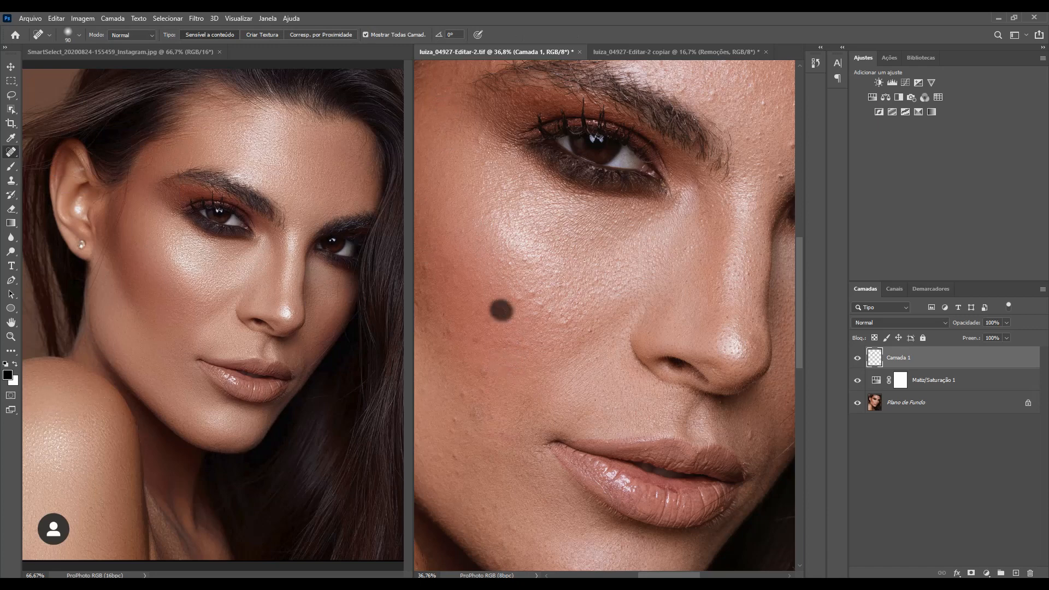
left_click(551, 307)
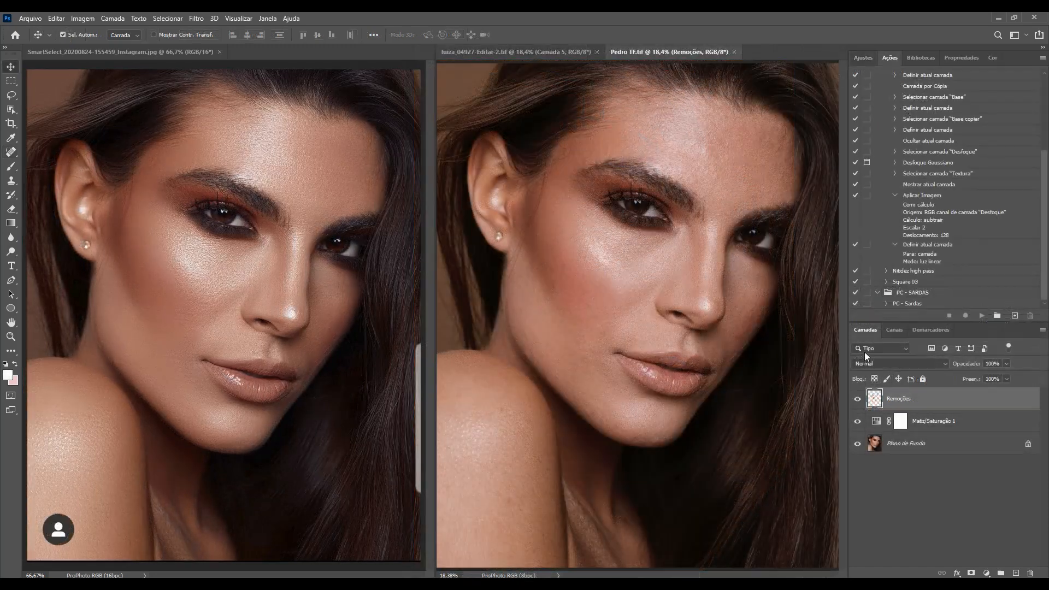
Compare the skin with and without the blemish removal layer Remoções on the whole face, the cheek and the forehead
left_click(857, 398)
left_click(857, 399)
key("z")
scroll(682, 312, "up", 5)
key("v")
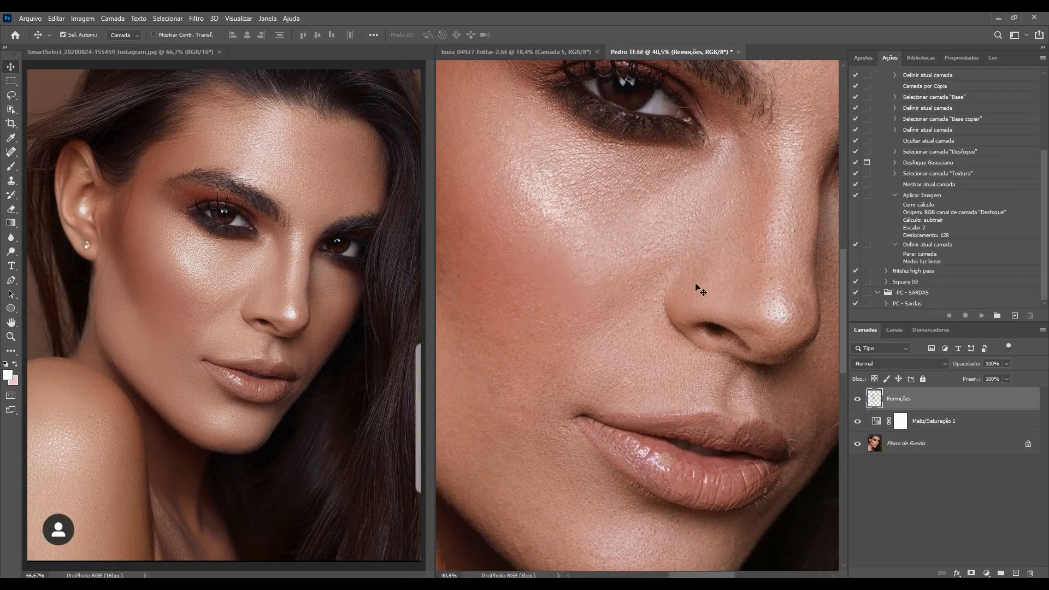
scroll(719, 270, "up", 3)
left_click(857, 399)
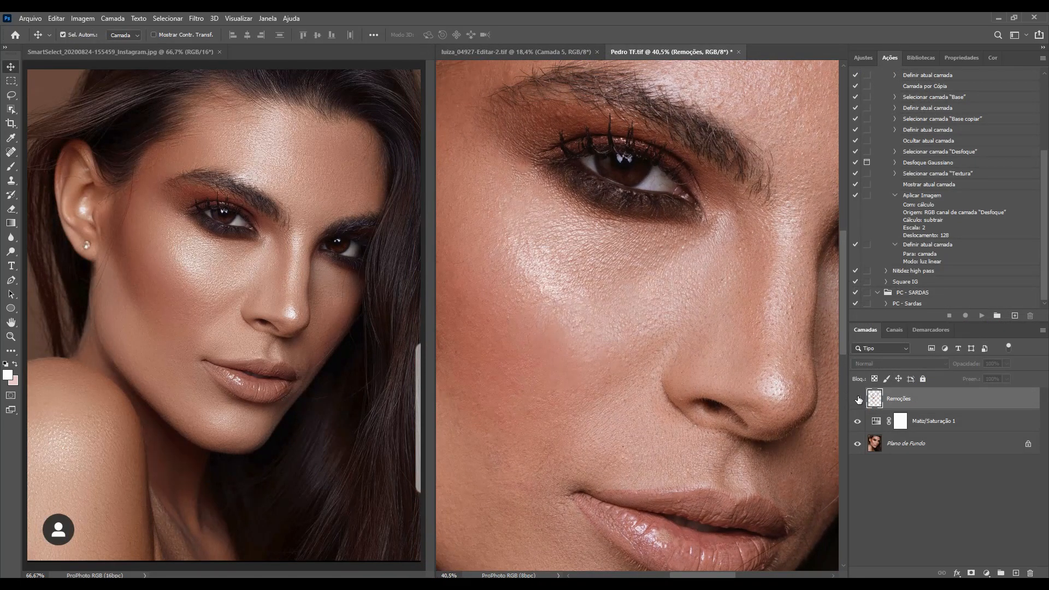
left_click(857, 399)
scroll(776, 328, "up", 5)
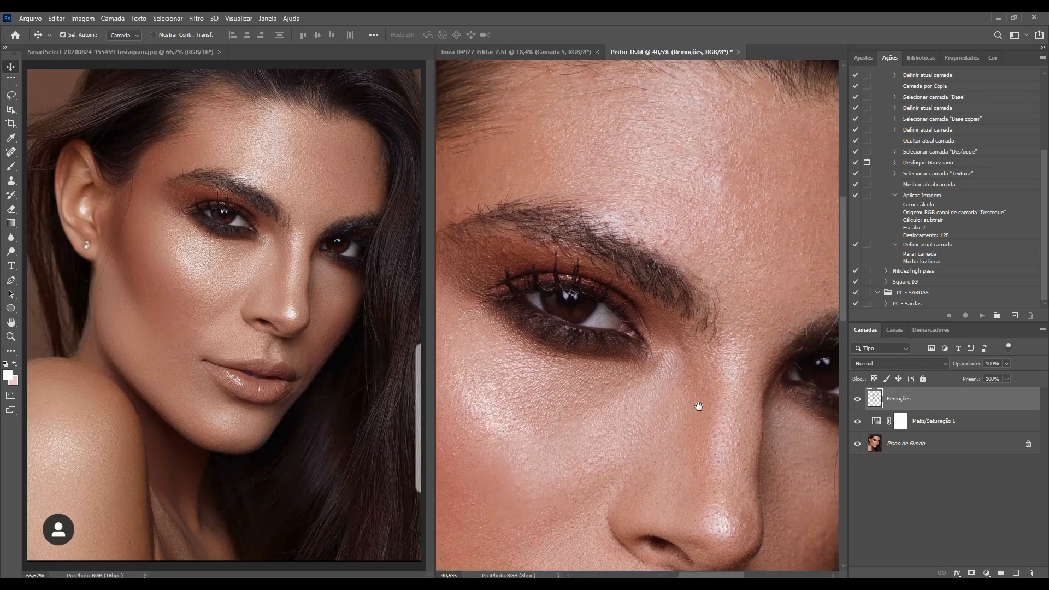
left_click(856, 399)
left_click(857, 399)
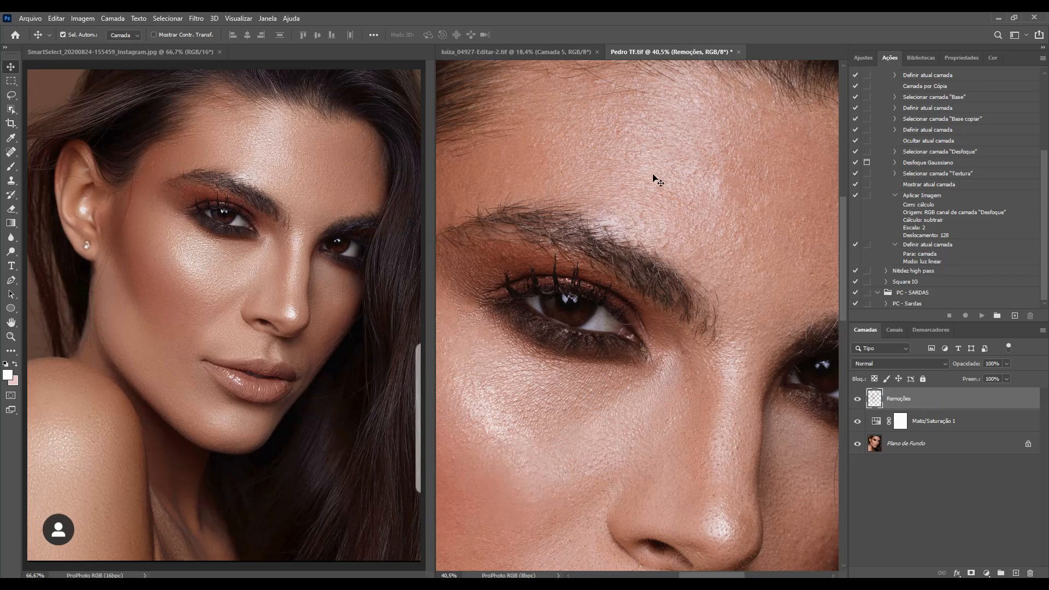
scroll(684, 309, "down", 1)
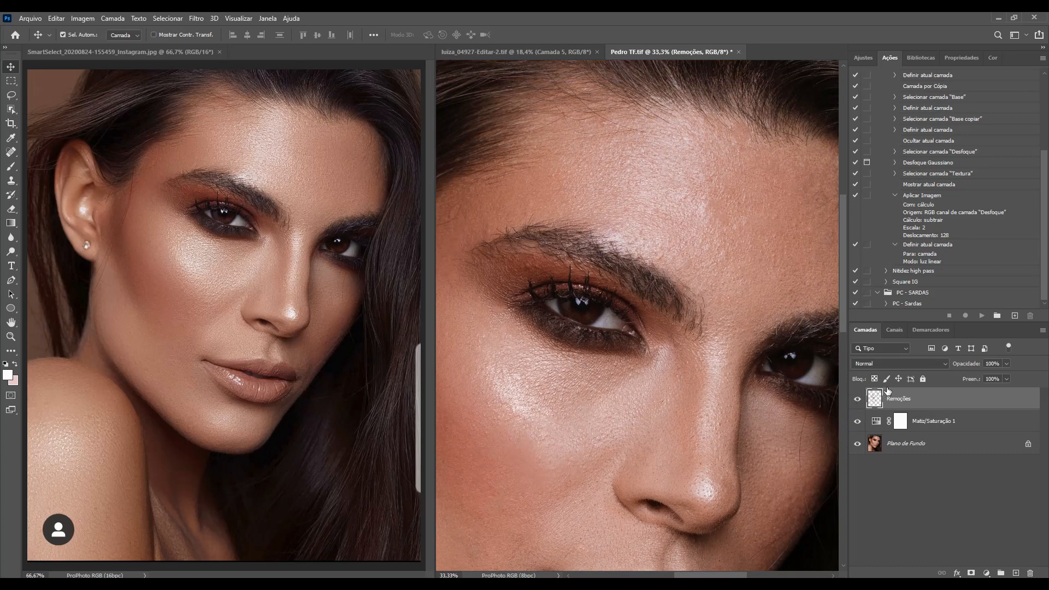
Add a new layer above Remoções and fill it with 50% gray in Normal mode at 100% opacity
left_click(1016, 573)
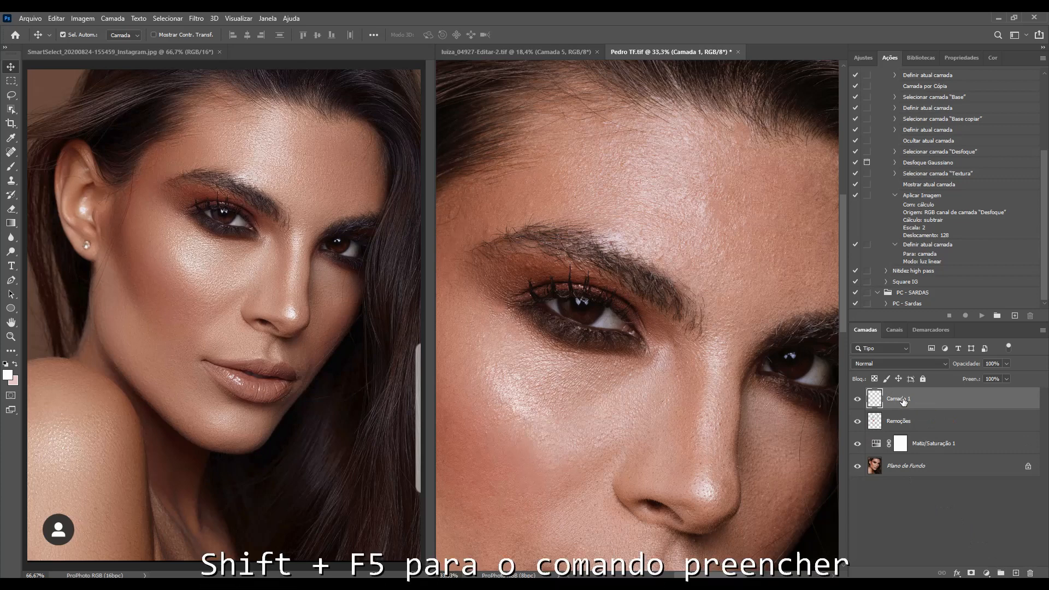
key("shift+F5")
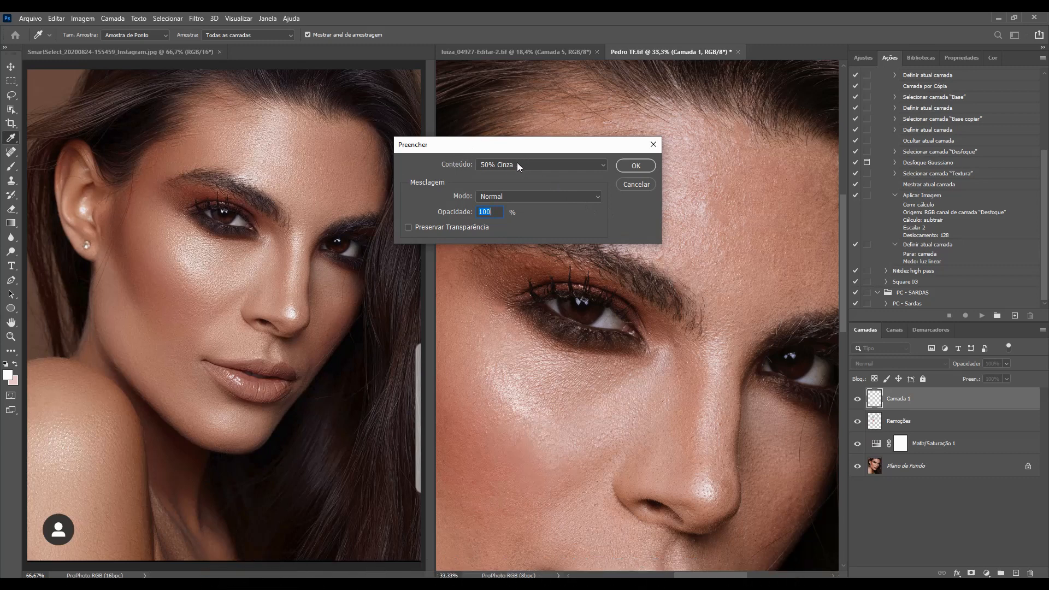
key("Return")
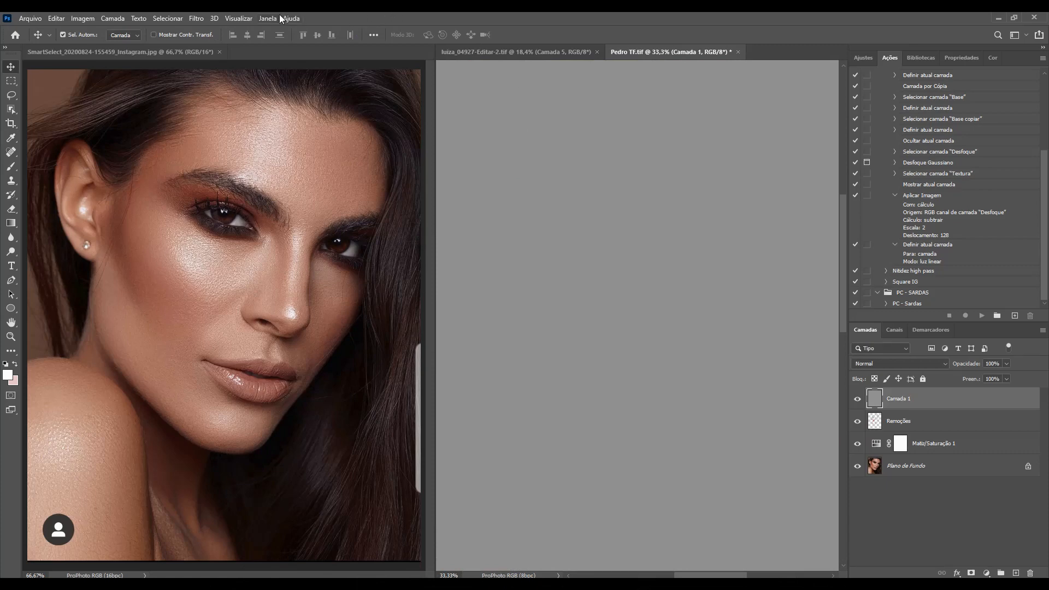
Apply the Camera Raw filter to the gray layer with grain amount 100 and grain size 100
left_click(197, 18)
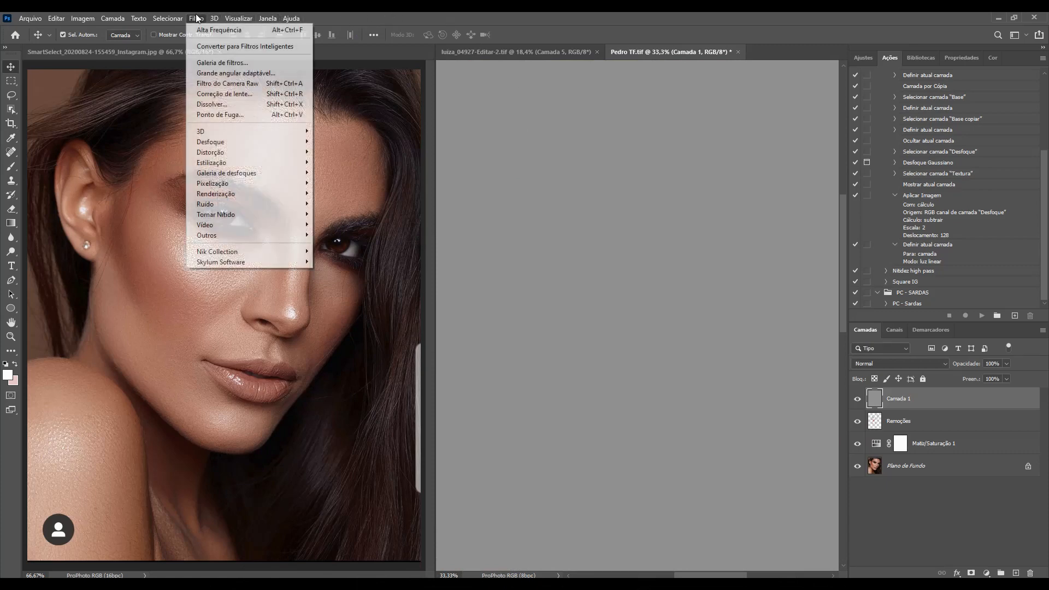
left_click(225, 84)
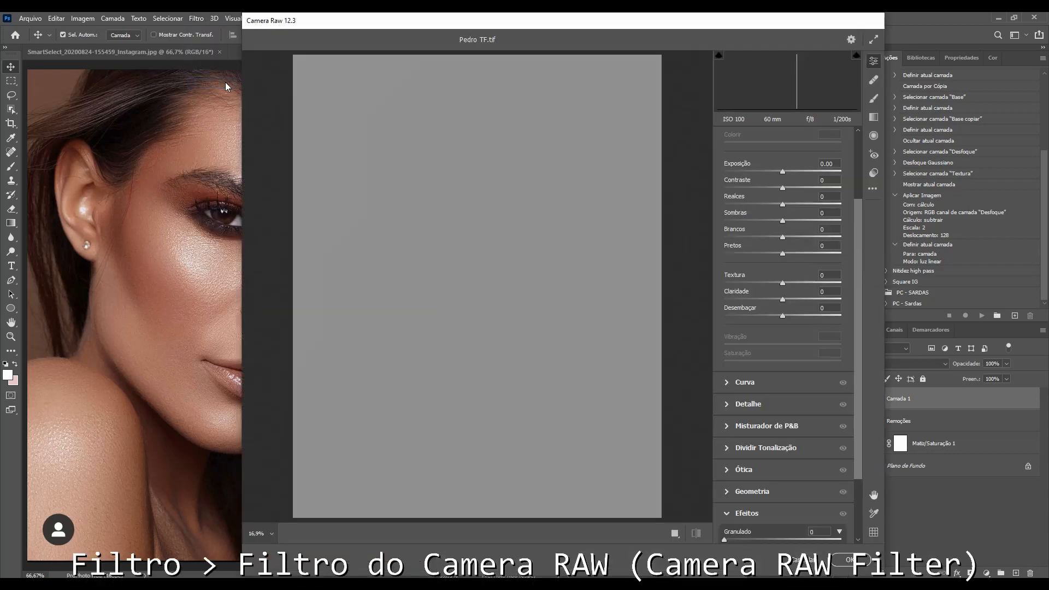
scroll(858, 491, "down", 3)
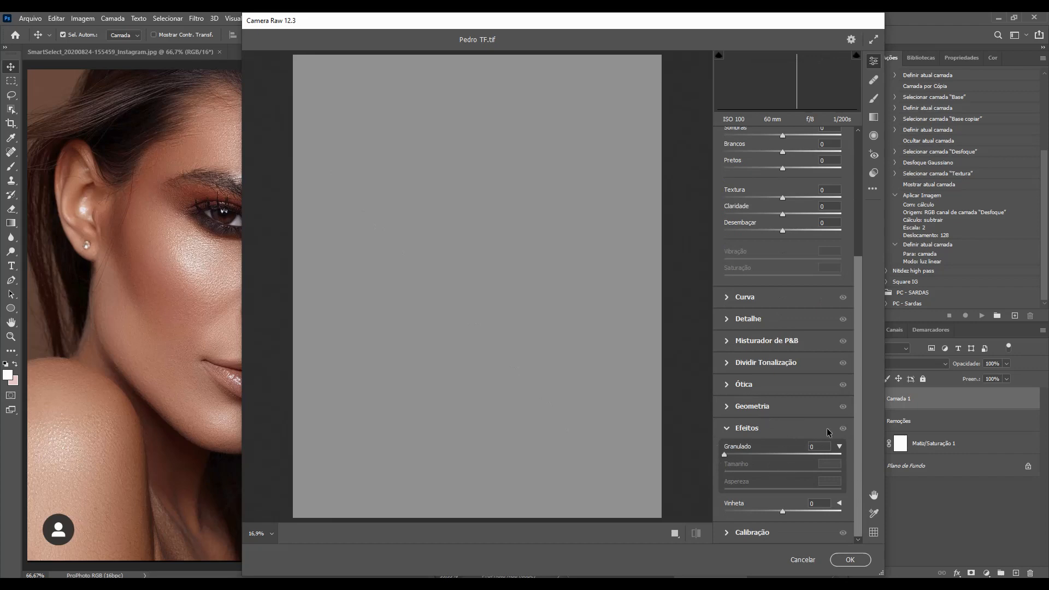
left_click_drag(725, 454, 841, 456)
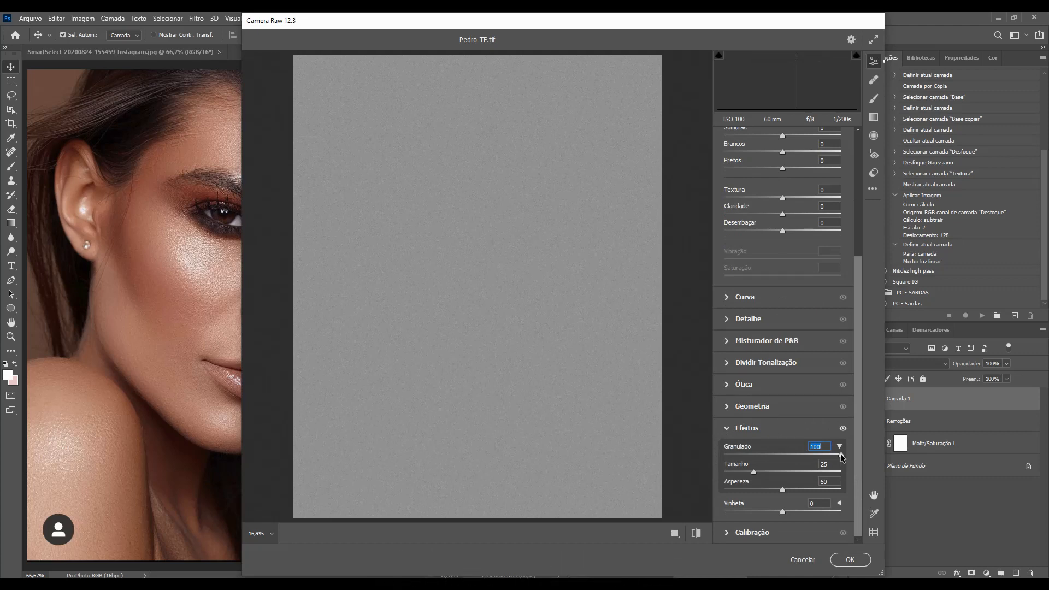
left_click(841, 472)
key("ctrl+plus")
key("ctrl+plus")
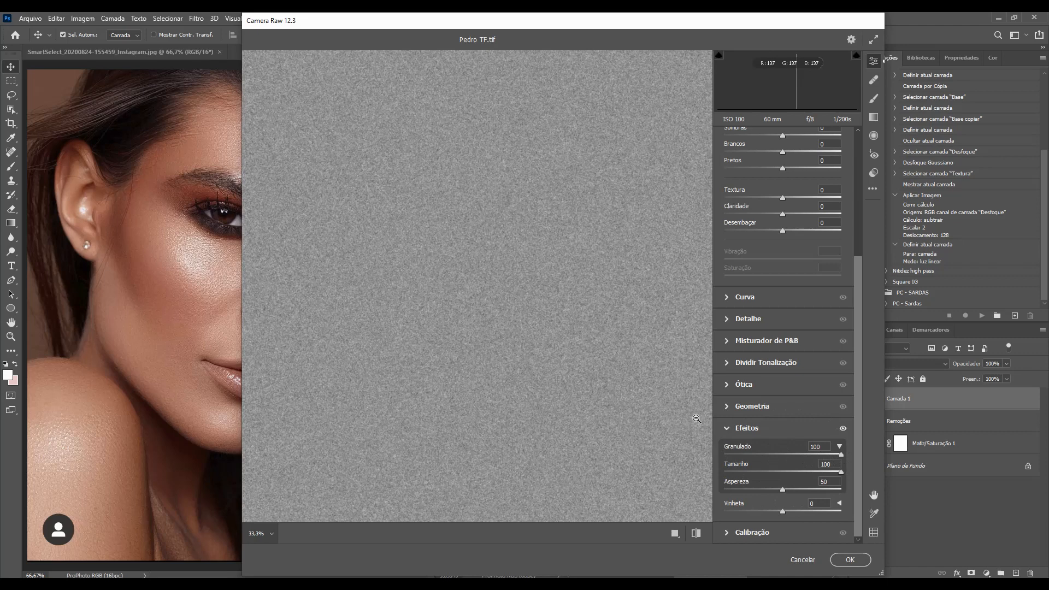
left_click(850, 560)
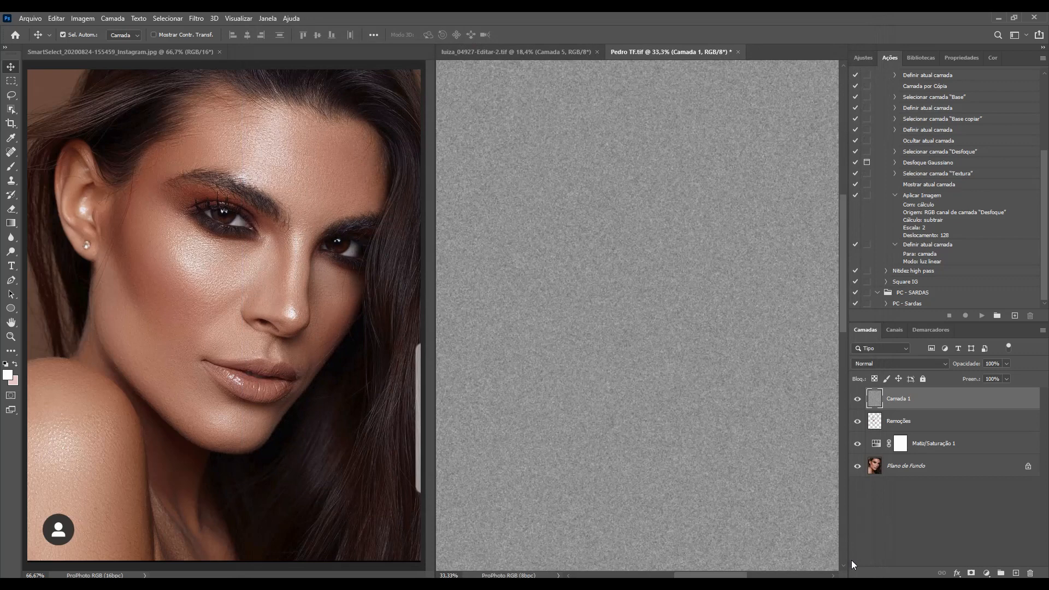
Set the grain layer's blend mode to Overlay (Sobrepor) and soften it with a Gaussian Blur of 0.8 pixels
left_click(946, 363)
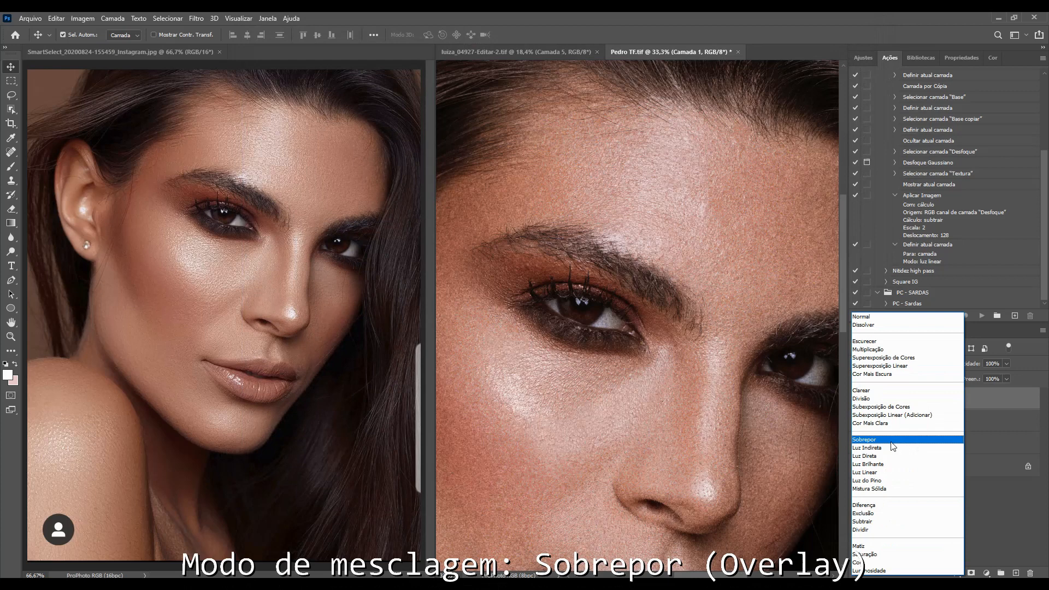
left_click(892, 446)
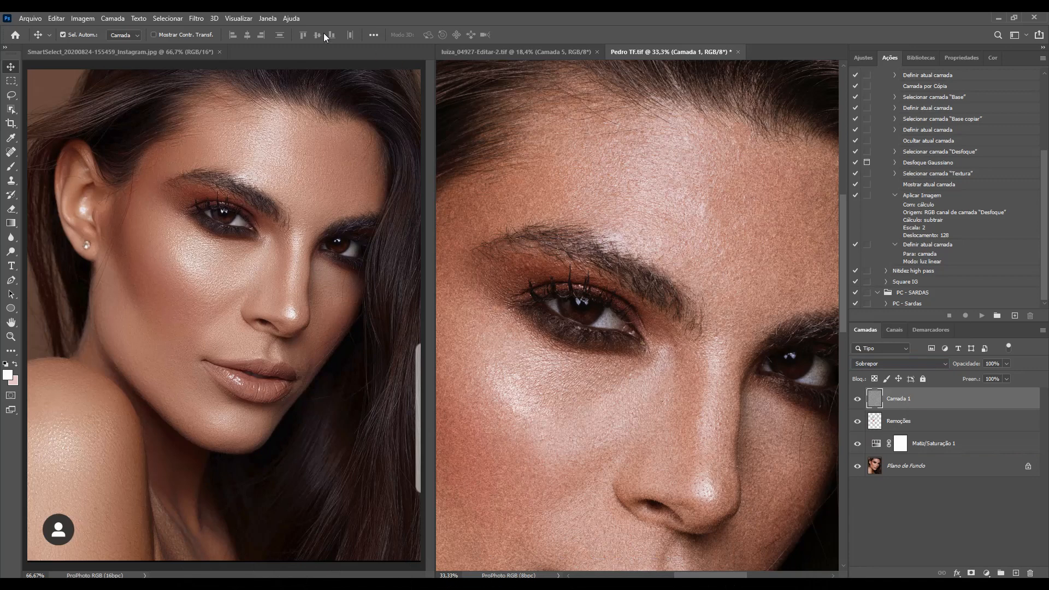
left_click(197, 19)
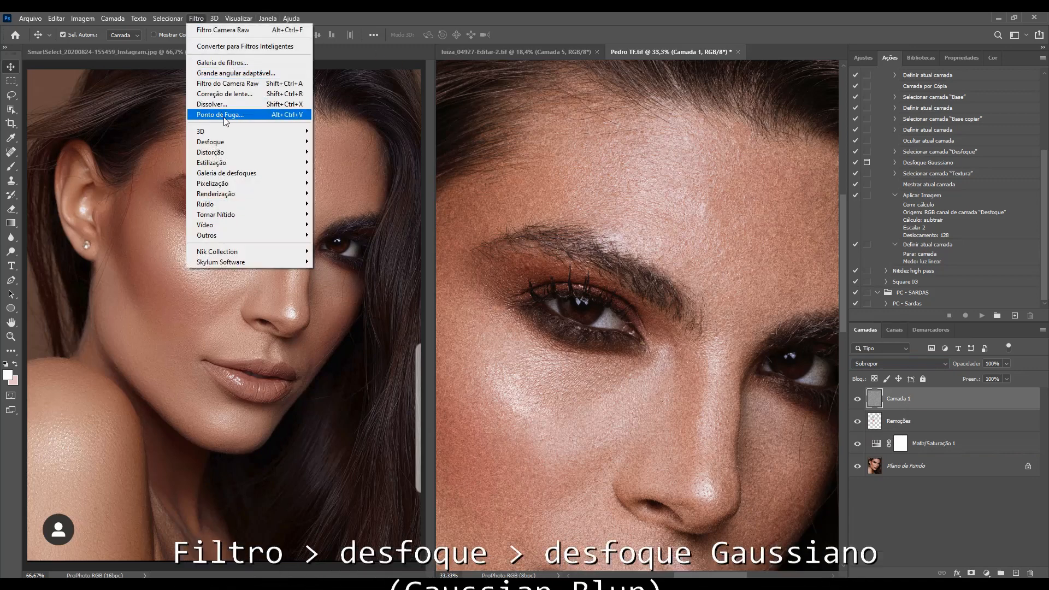
mouse_move(291, 143)
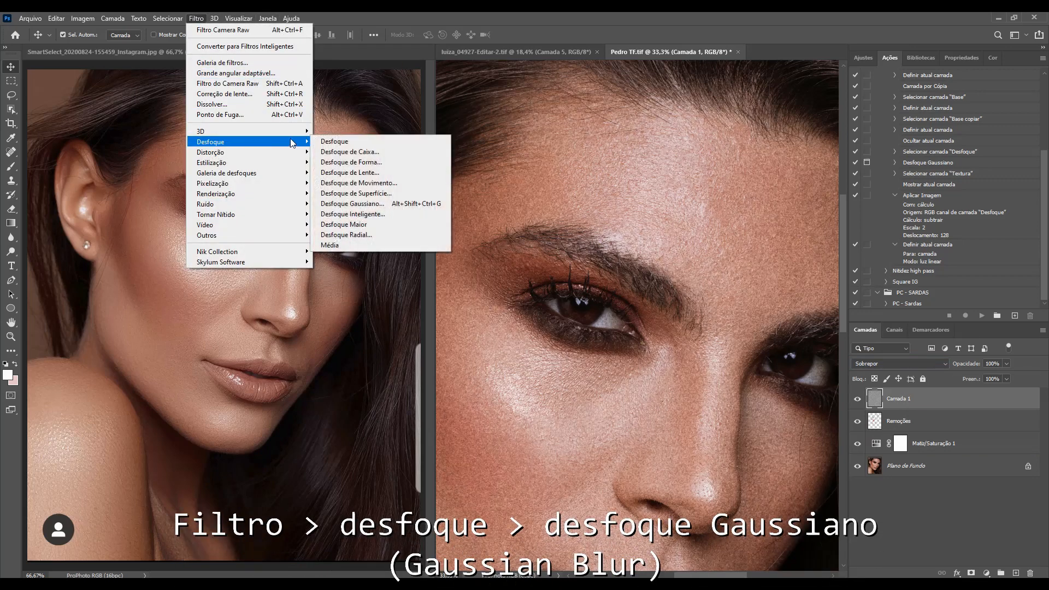
left_click(353, 204)
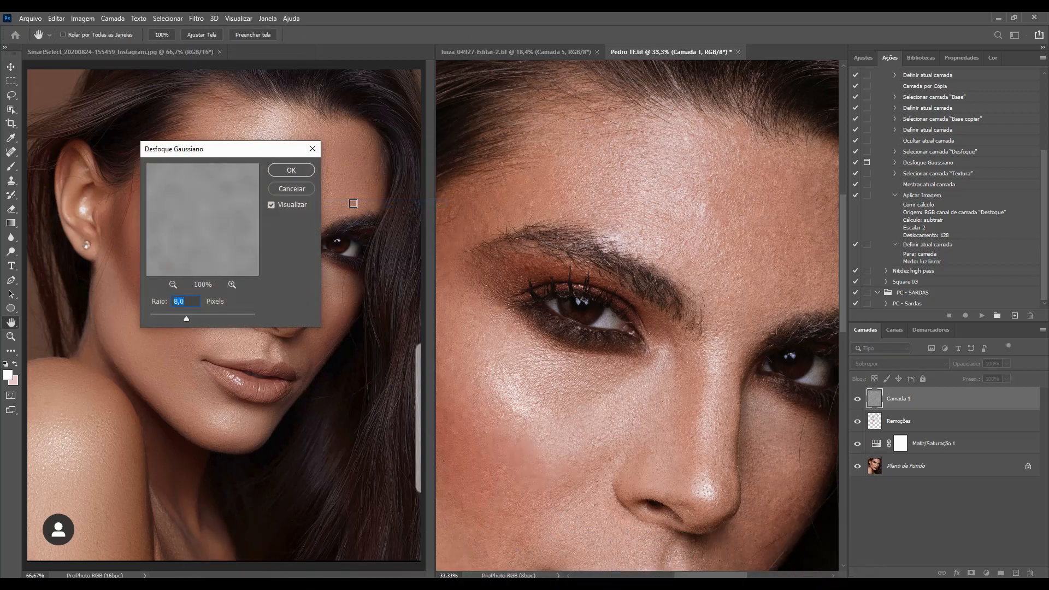
type("1")
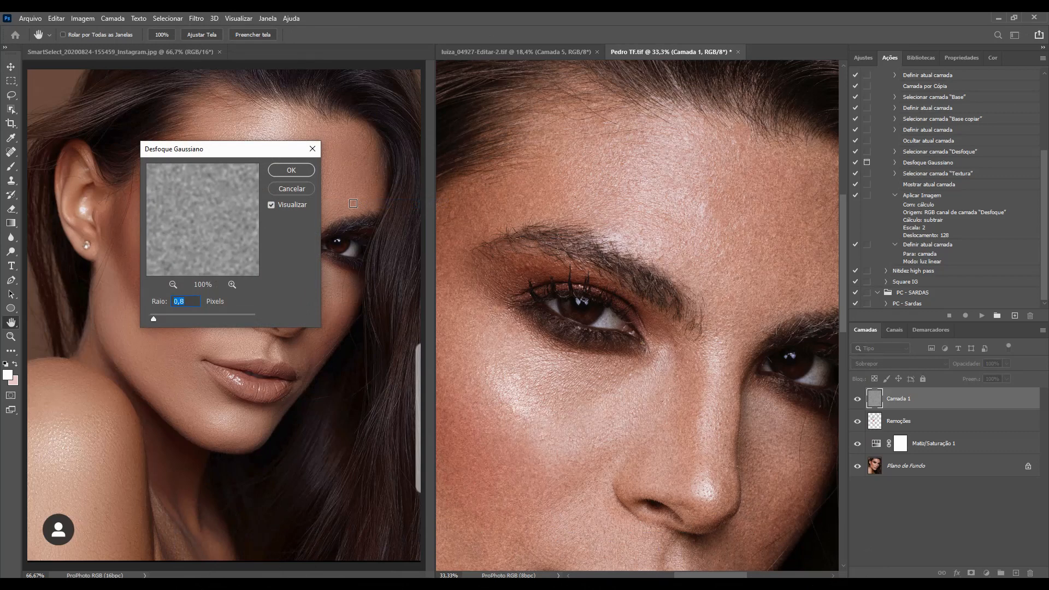
key("Return")
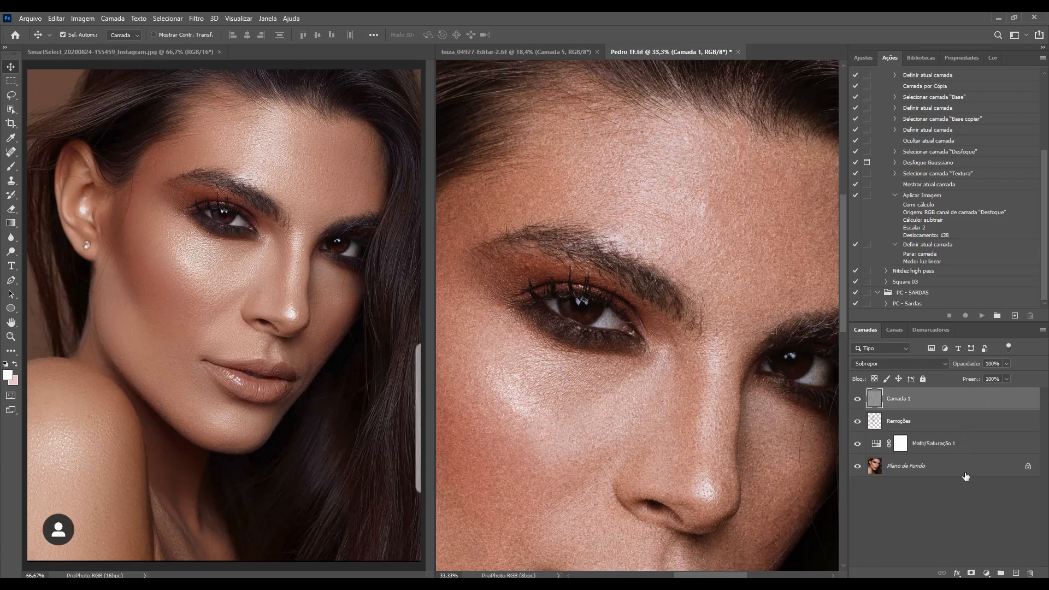
Add a black mask that hides the whole grain layer and ready the soft round brush with 0% hardness
left_click(971, 573, "alt")
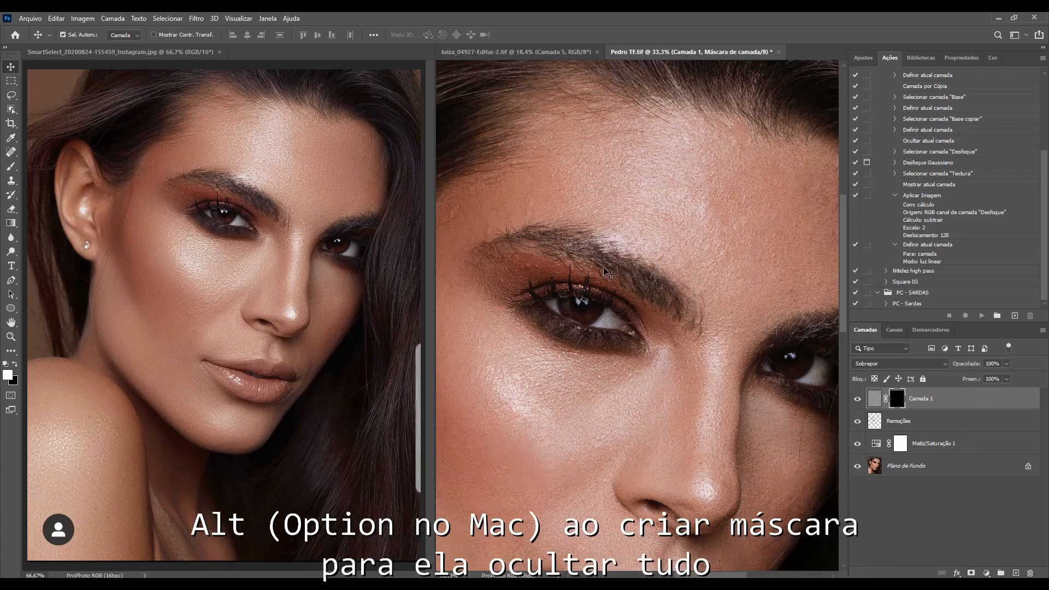
key("b")
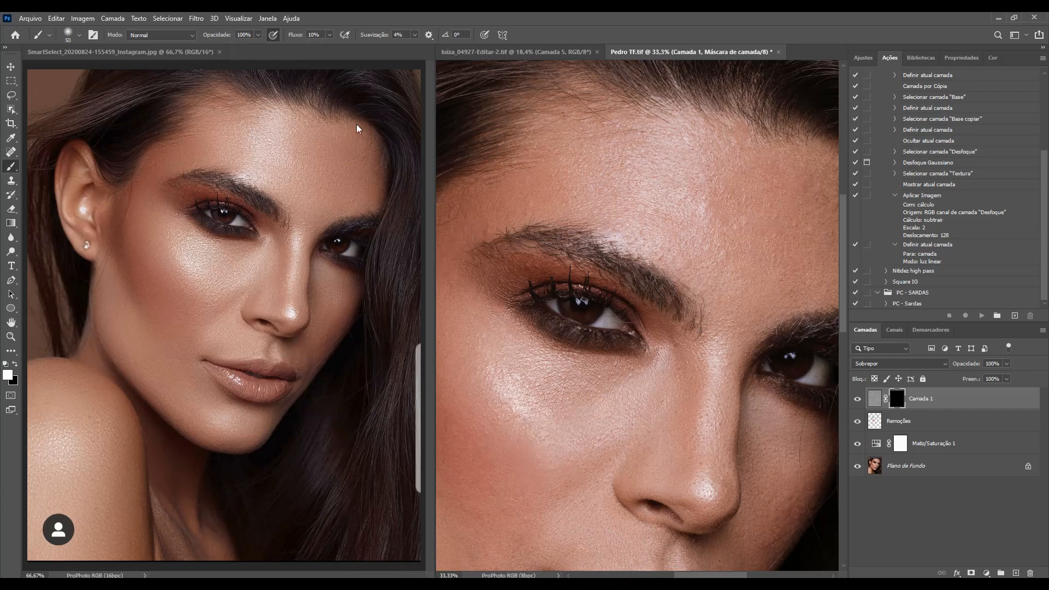
left_click(79, 34)
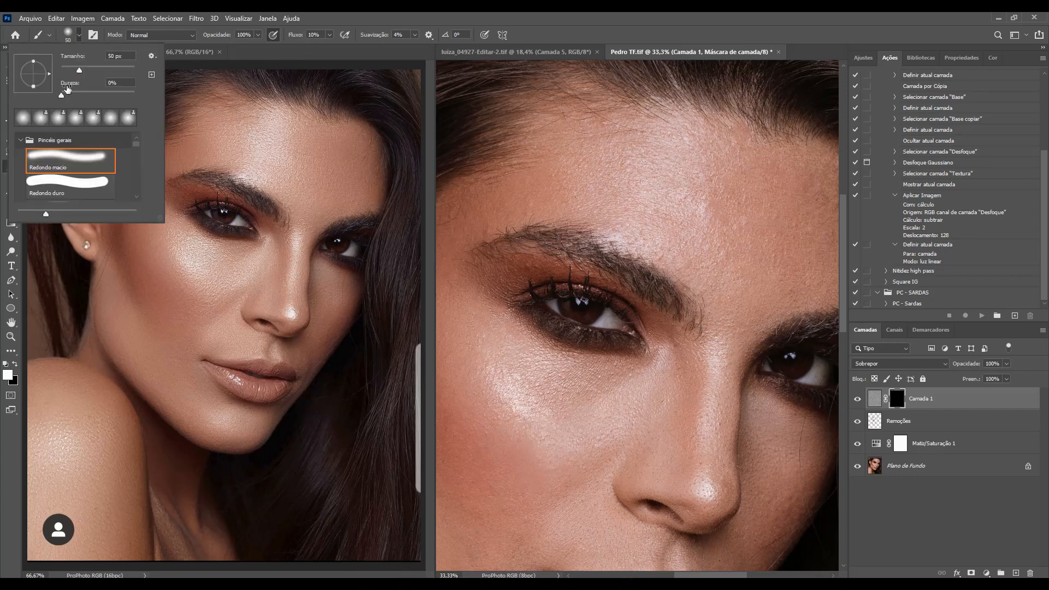
left_click(313, 85)
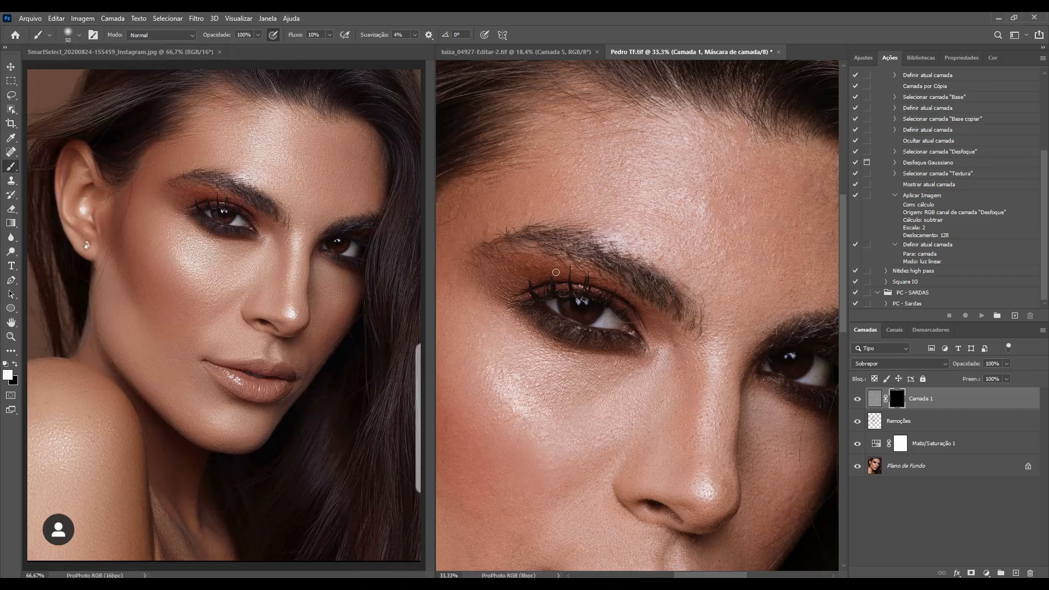
Enlarge the brush to 200 px, paint white on the mask to reveal grain on the upper cheek, and compare with the layer hidden
key("z")
left_click_drag(623, 396, 649, 398)
key("b")
left_click_drag(603, 342, 611, 188)
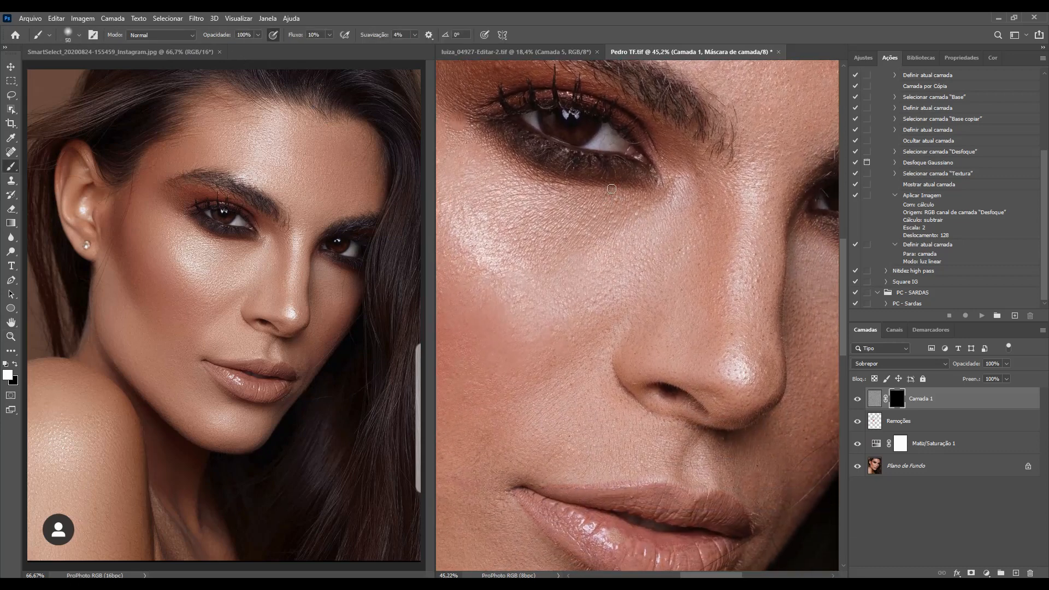
key("bracketright")
key("bracketright")
key("bracketright")
key("bracketright")
key("bracketright")
key("bracketright")
key("bracketright")
key("bracketright")
key("bracketright")
left_click(857, 399)
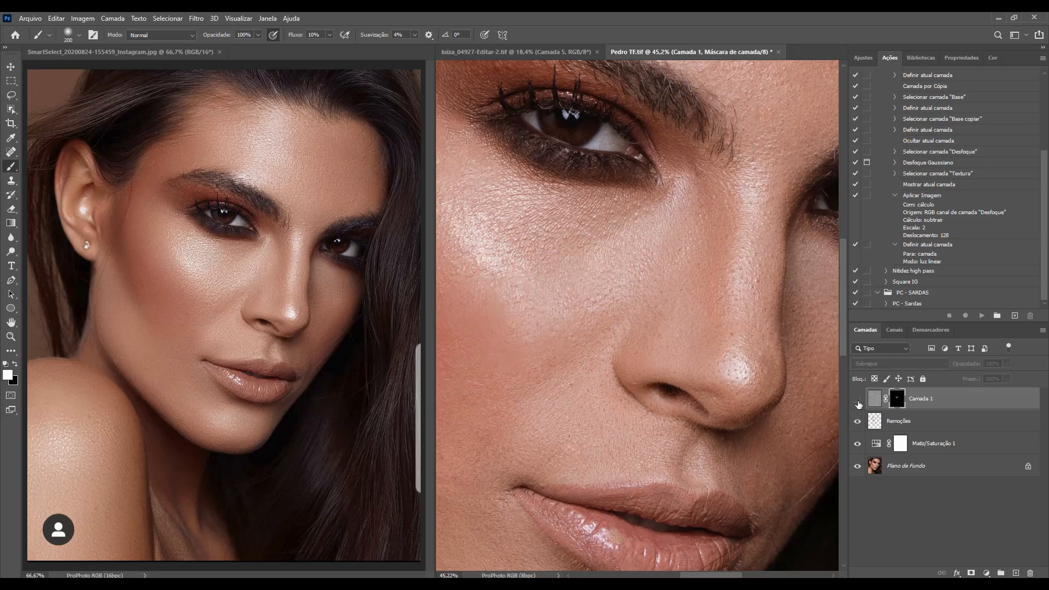
left_click(859, 402)
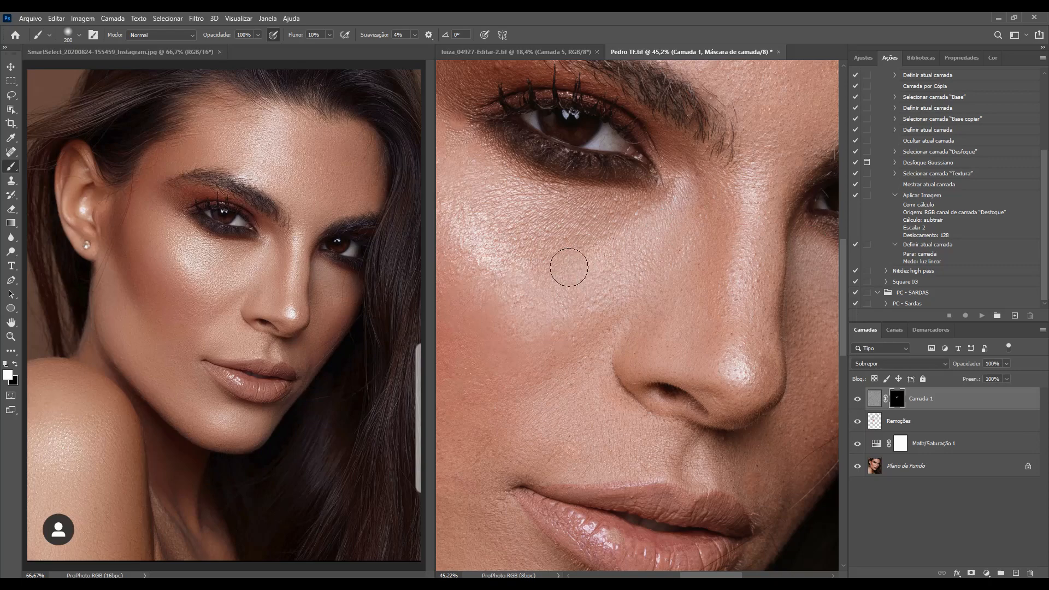
Paint white on the grain layer's mask to bring skin texture into the middle of the cheek and the forehead
left_click_drag(512, 307, 592, 329)
left_click_drag(708, 86, 508, 335)
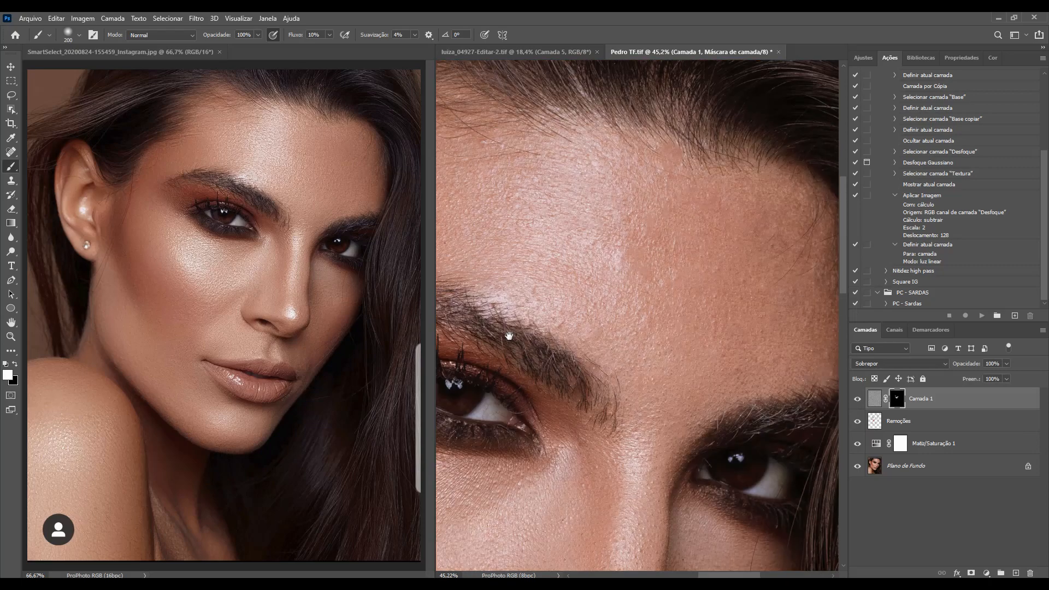
mouse_move(609, 248)
left_mouse_down()
mouse_move(650, 236)
mouse_move(700, 283)
left_mouse_up()
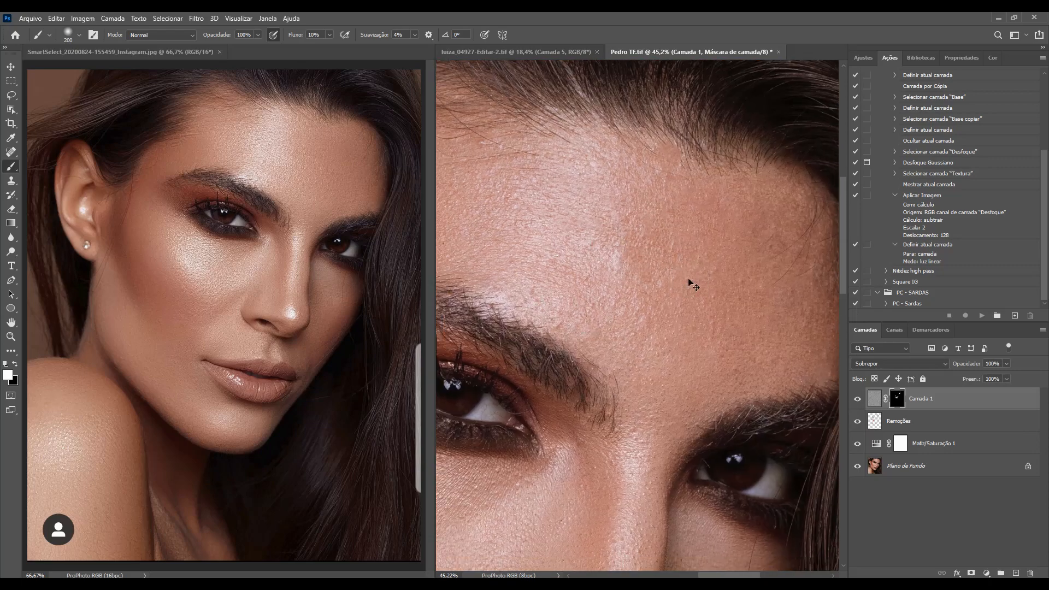
scroll(690, 282, "down", 2)
left_click_drag(612, 367, 689, 187)
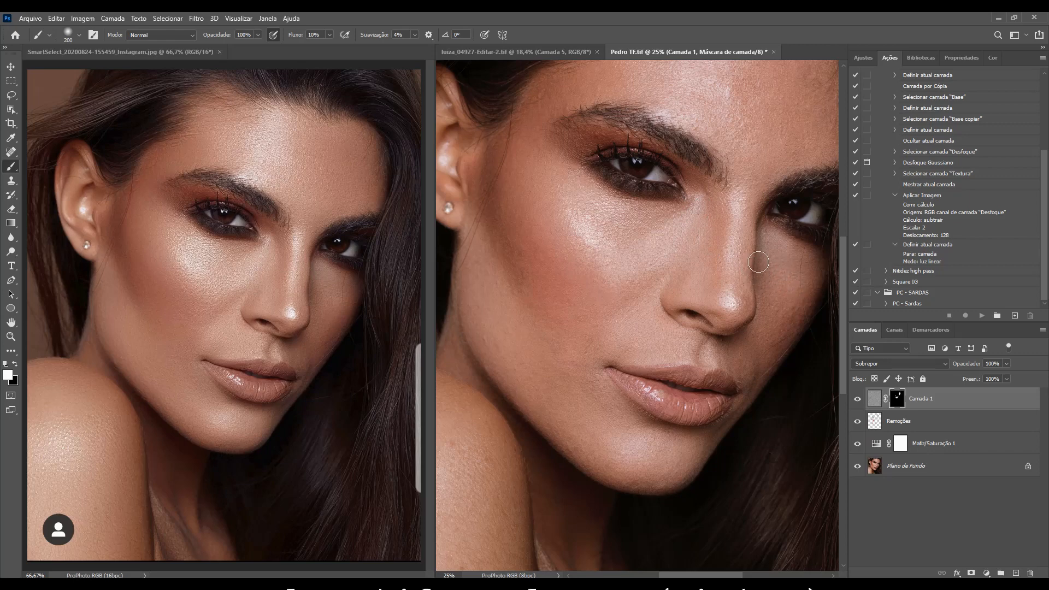
Stamp all visible layers into a new top layer, invert it and set its blend mode to Vivid Light (Luz Brilhante)
key("ctrl+shift+alt+e")
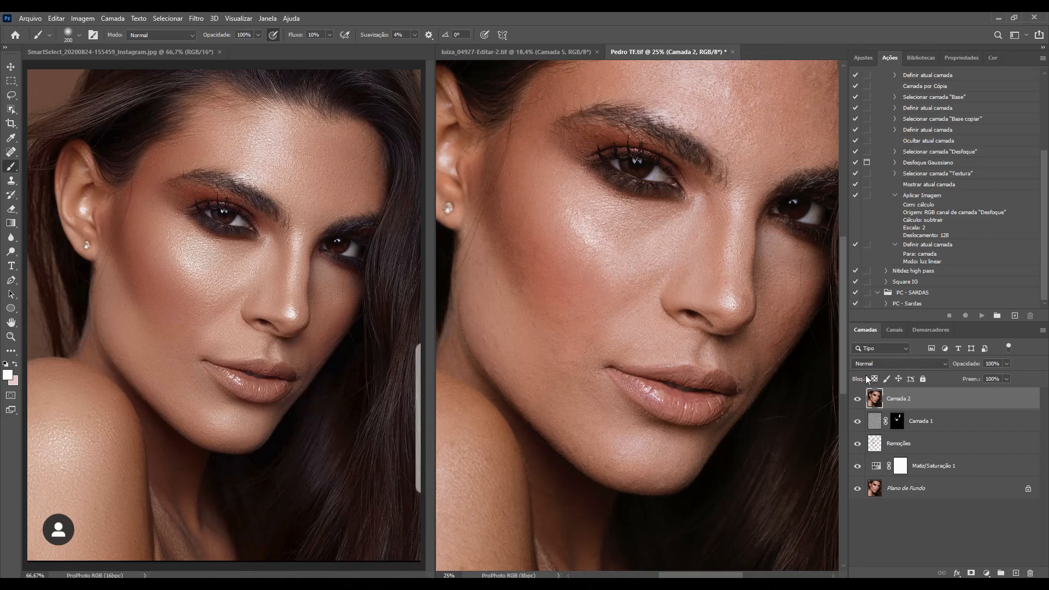
key("ctrl+i")
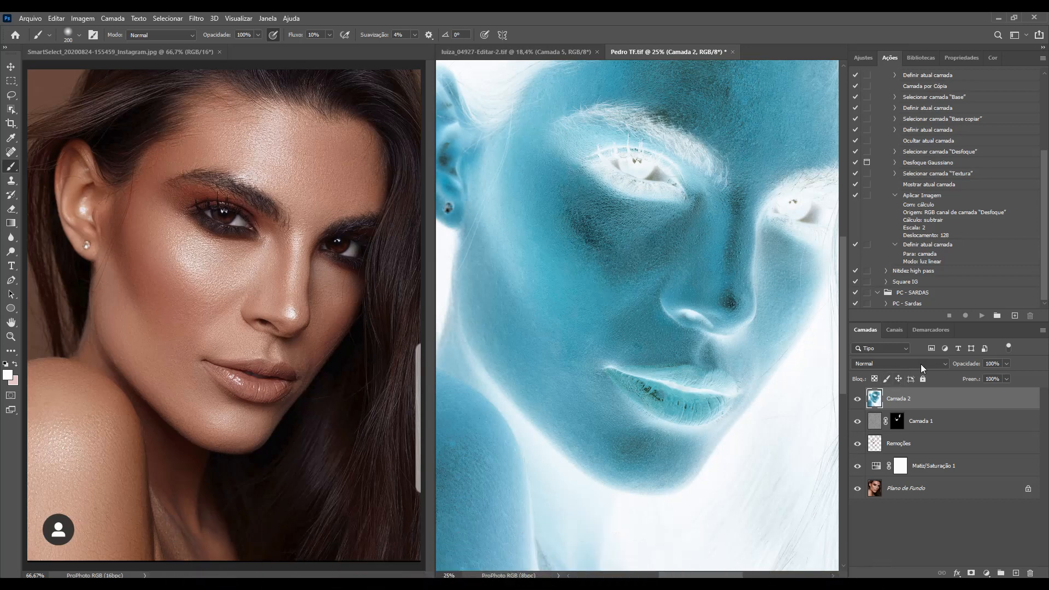
left_click(942, 362)
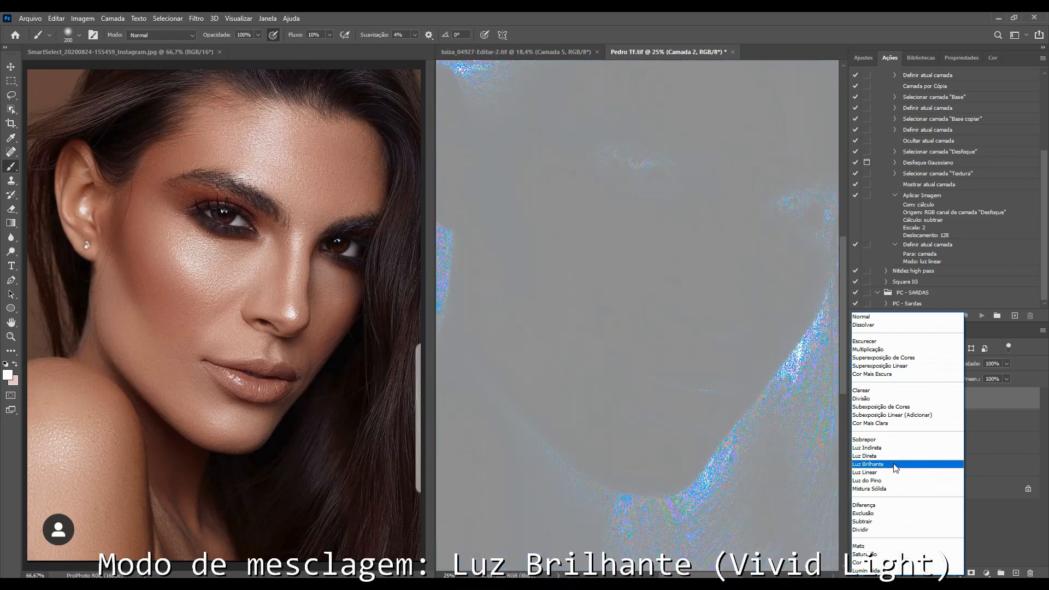
left_click(897, 466)
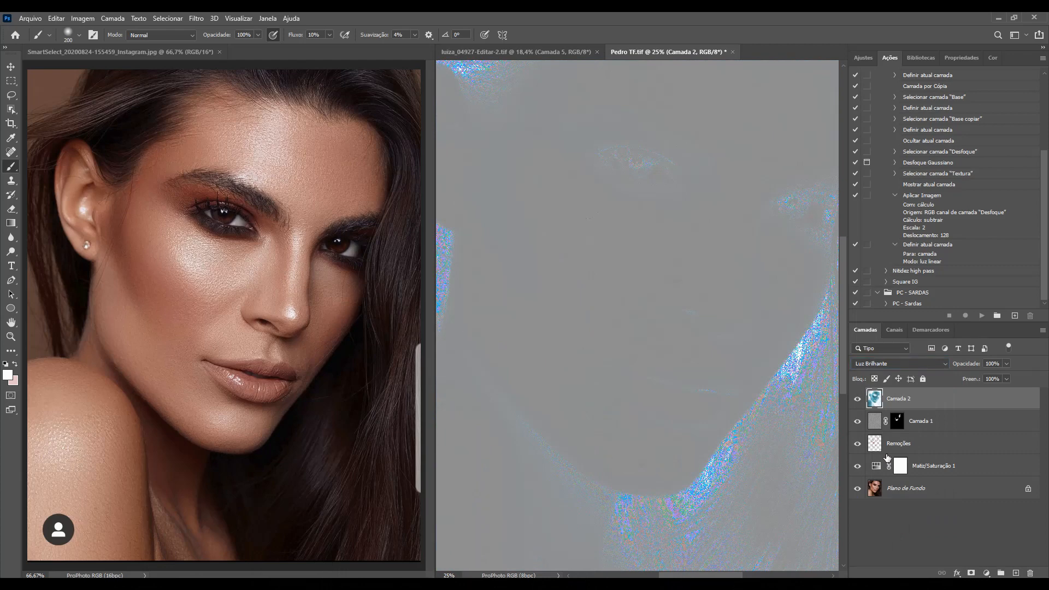
Apply a High Pass (Alta Frequência) filter with a 16-pixel radius to the inverted Vivid Light layer
left_click(196, 18)
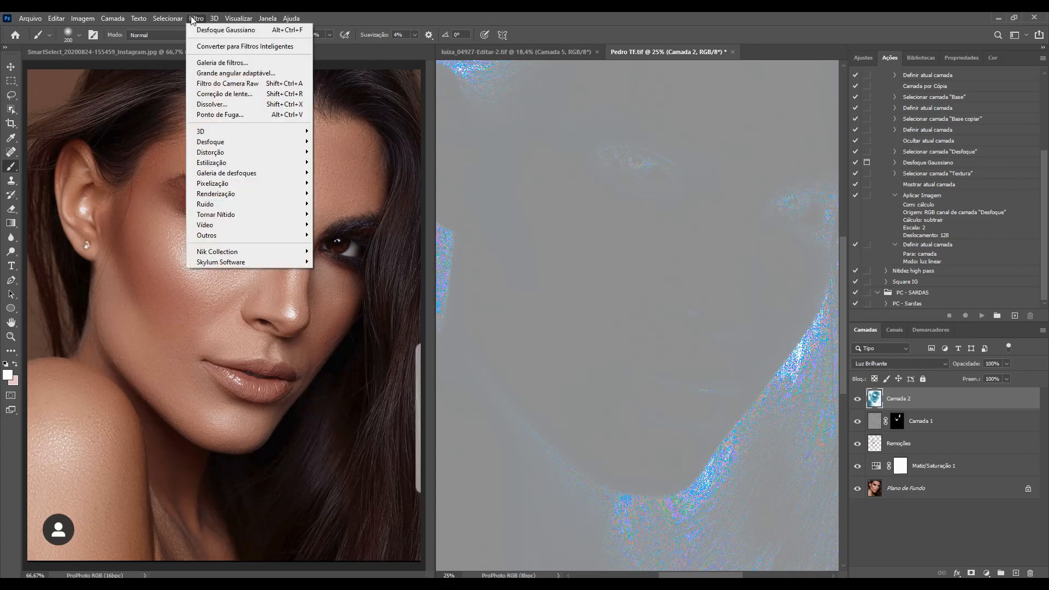
mouse_move(273, 236)
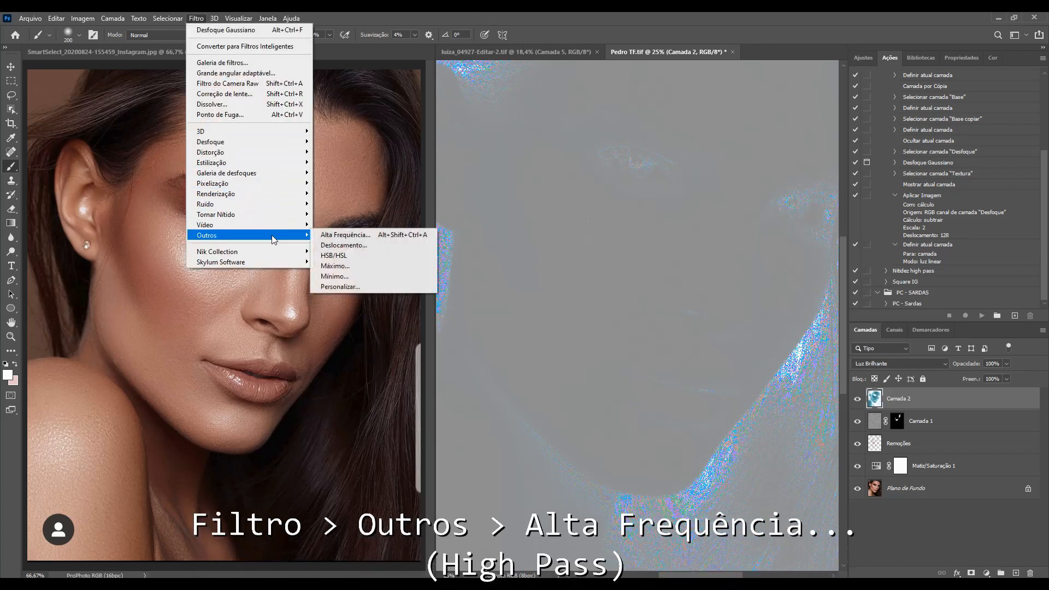
left_click(339, 235)
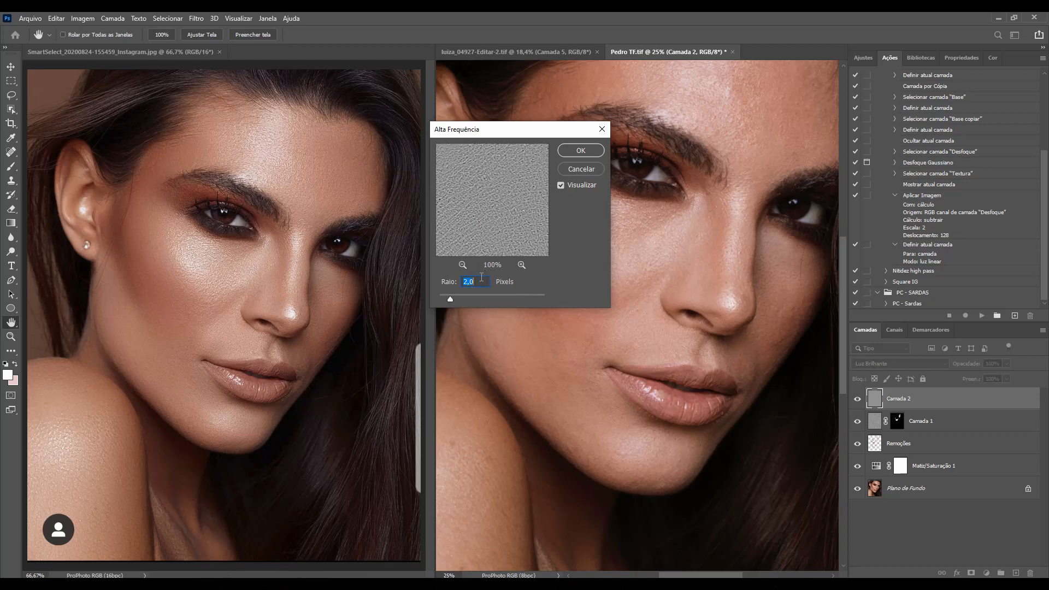
type("16")
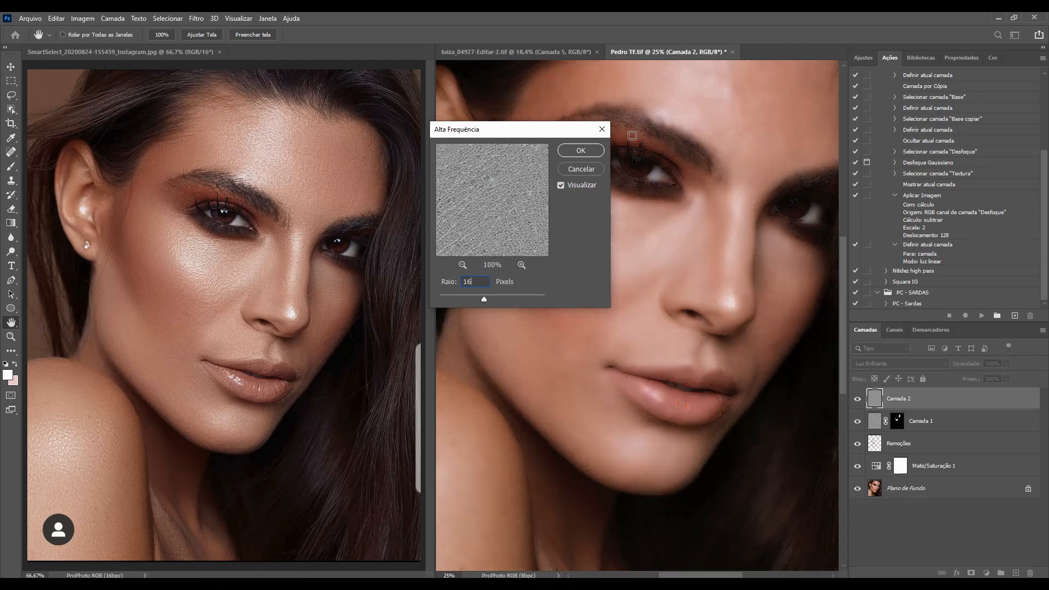
left_click(479, 226)
left_click(580, 151)
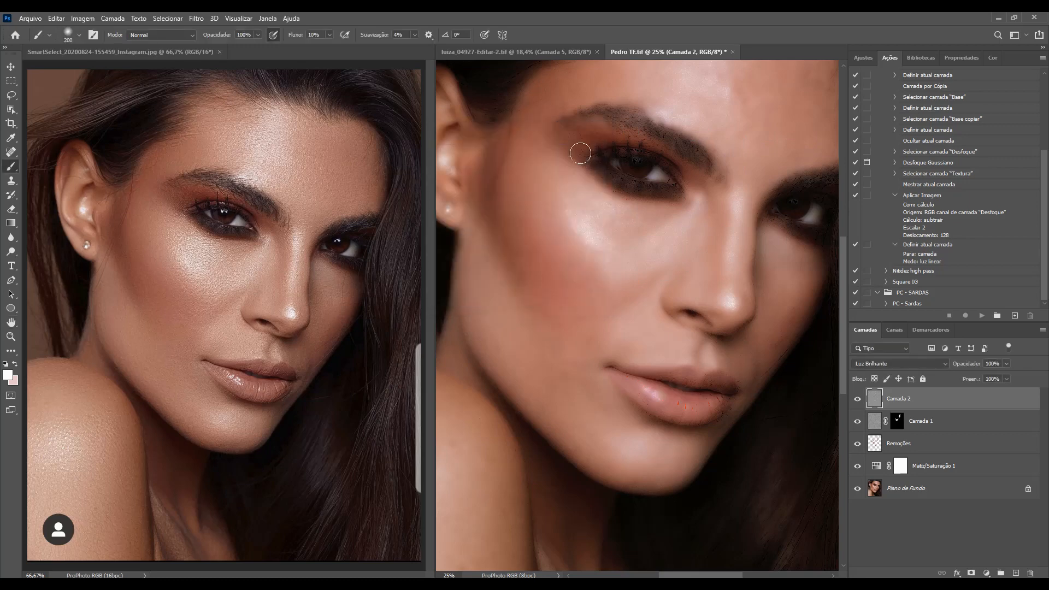
Apply a Gaussian Blur with an 8-pixel radius to the high-passed Camada 2 layer
left_click(196, 18)
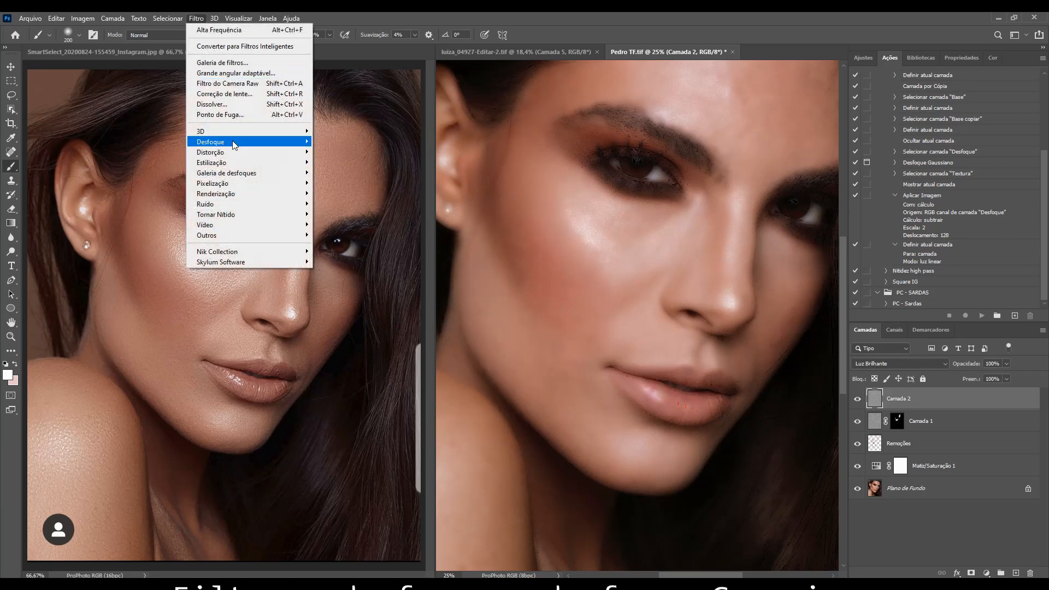
mouse_move(251, 143)
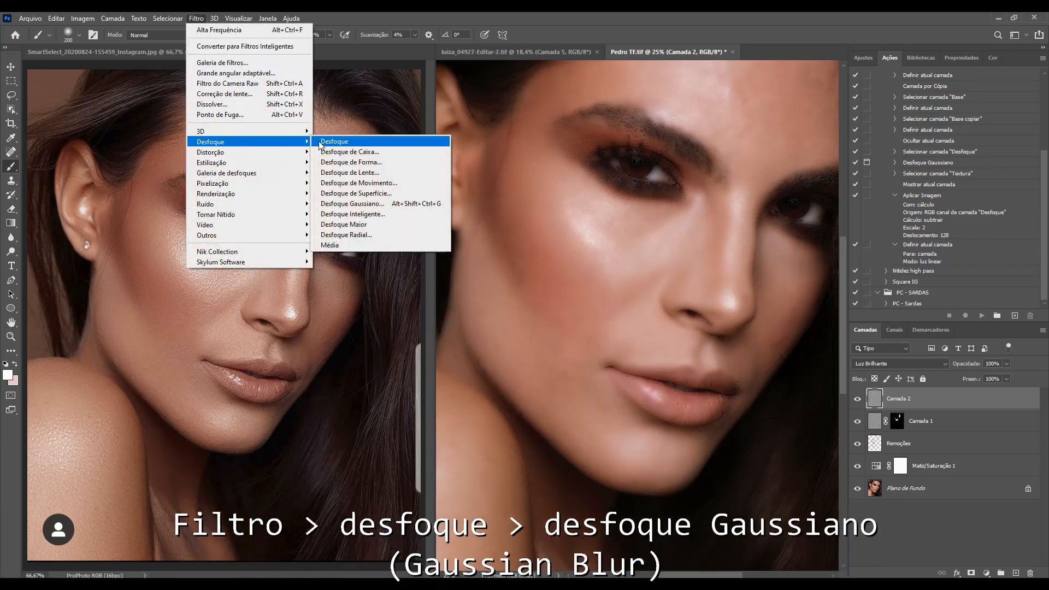
left_click(378, 203)
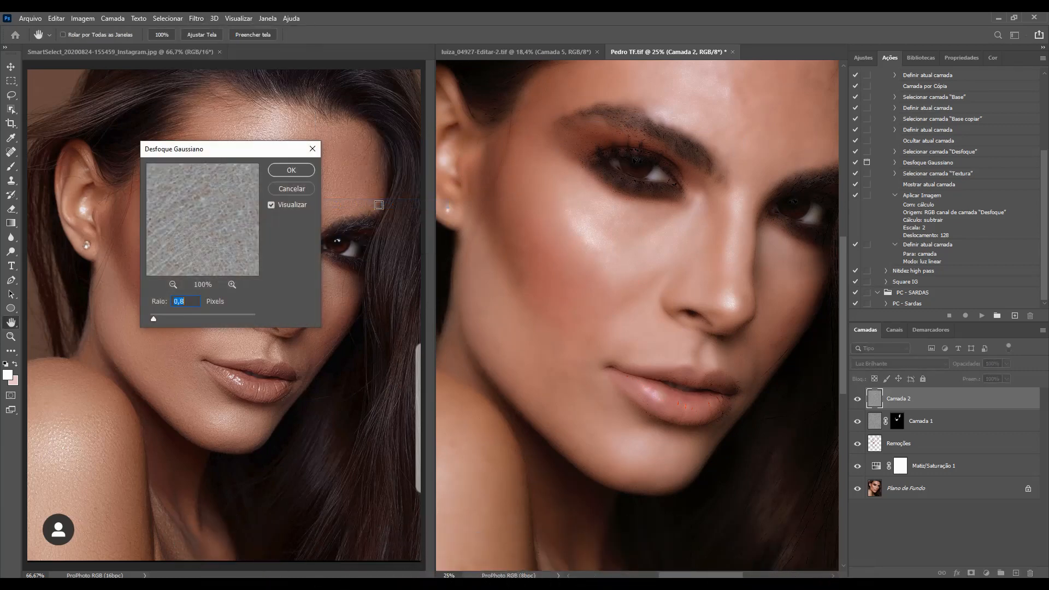
type("7")
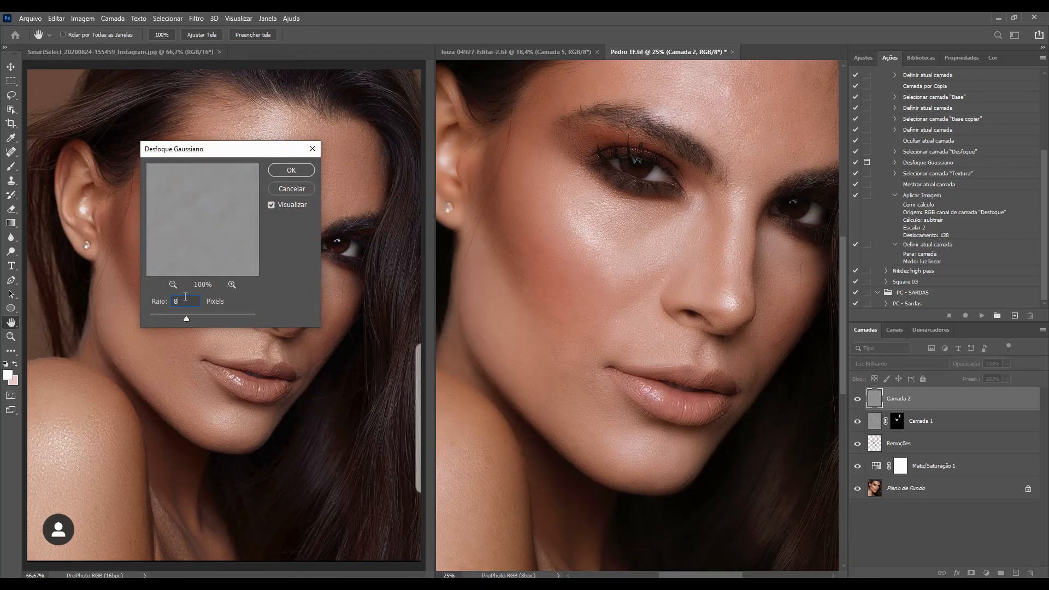
left_click(291, 170)
key("b")
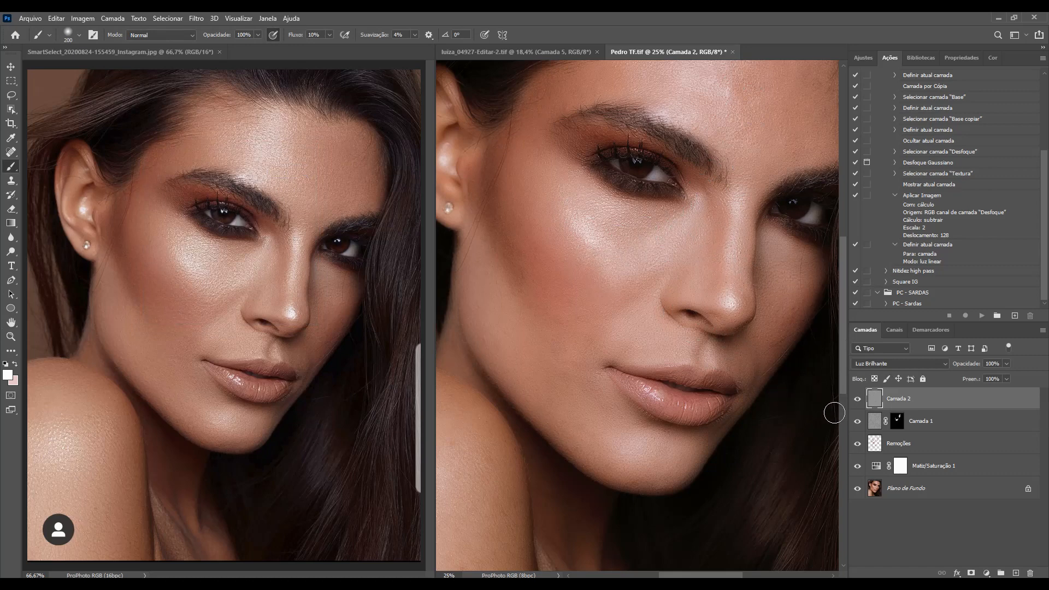
Add a black mask to Camada 2 and paint white on the cheek and forehead with a 600 px brush at 100% flow
left_click(971, 574, "alt")
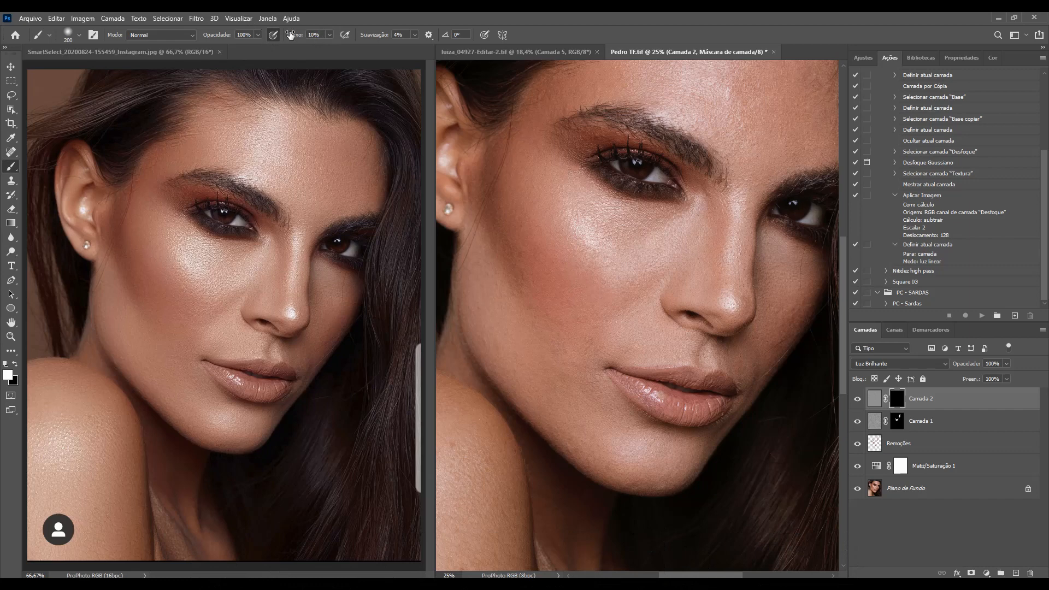
key("shift+0")
key("bracketright")
key("bracketright")
key("bracketright")
key("bracketright")
key("bracketright")
mouse_move(633, 249)
left_mouse_down()
mouse_move(585, 235)
mouse_move(572, 198)
mouse_move(606, 232)
mouse_move(644, 236)
mouse_move(628, 246)
mouse_move(568, 234)
mouse_move(617, 271)
mouse_move(658, 244)
mouse_move(627, 297)
mouse_move(519, 224)
mouse_move(455, 320)
left_mouse_up()
mouse_move(652, 208)
left_mouse_down()
mouse_move(639, 172)
mouse_move(634, 182)
mouse_move(660, 164)
mouse_move(659, 190)
left_mouse_up()
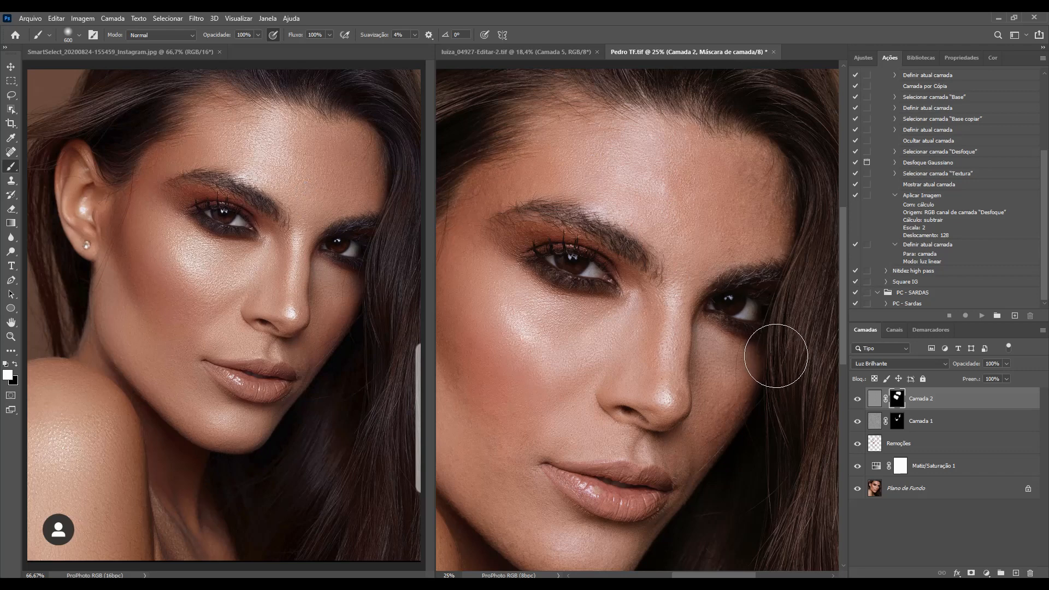
Stamp all visible layers into a new top layer and apply a High Pass filter with a 6-pixel radius to it
key("ctrl+shift+alt+n")
key("ctrl+shift+alt+e")
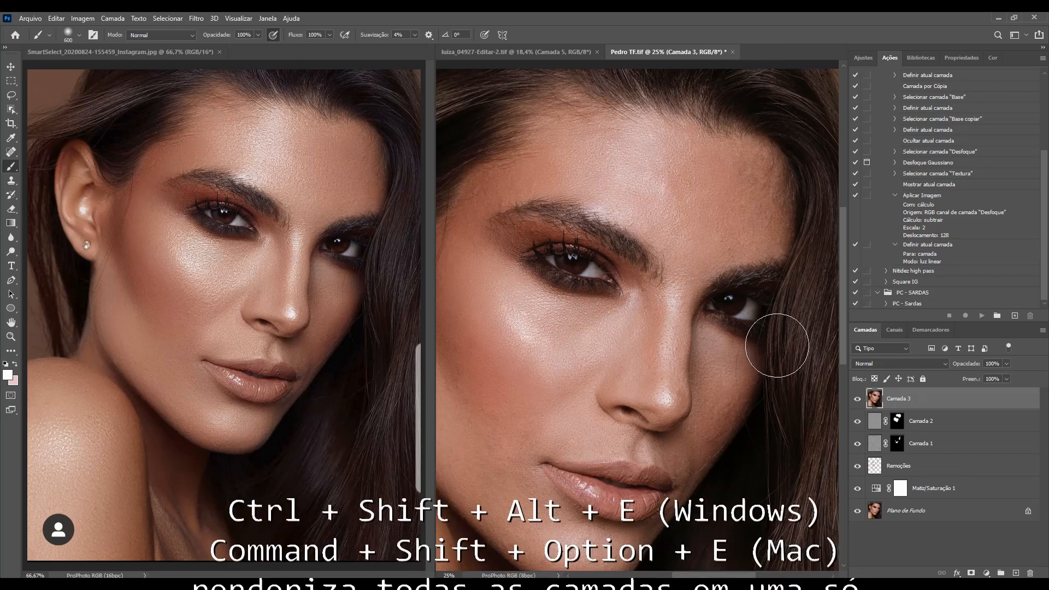
left_click(193, 20)
mouse_move(286, 242)
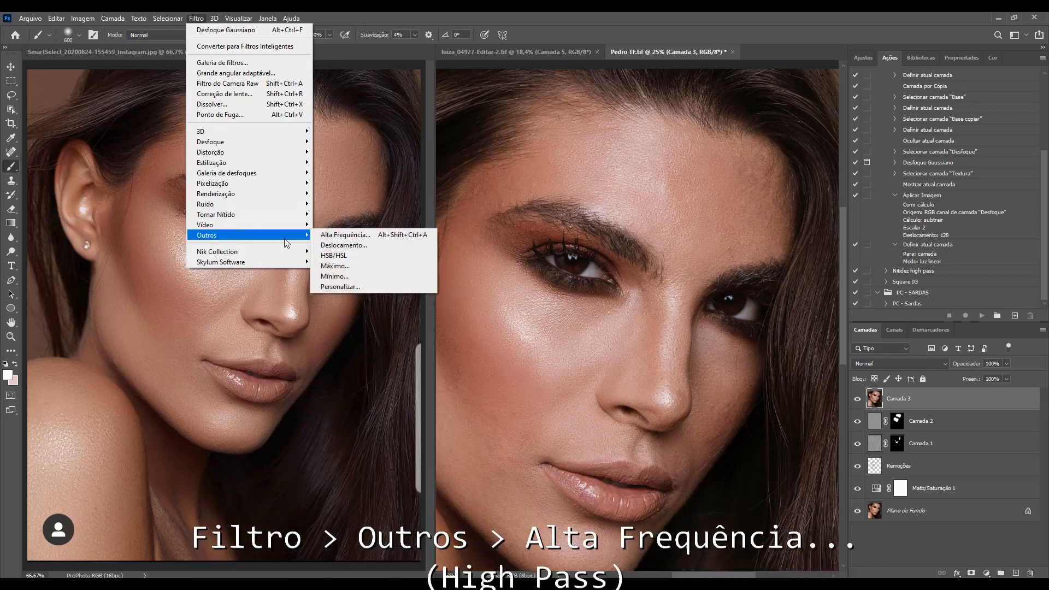
left_click(342, 235)
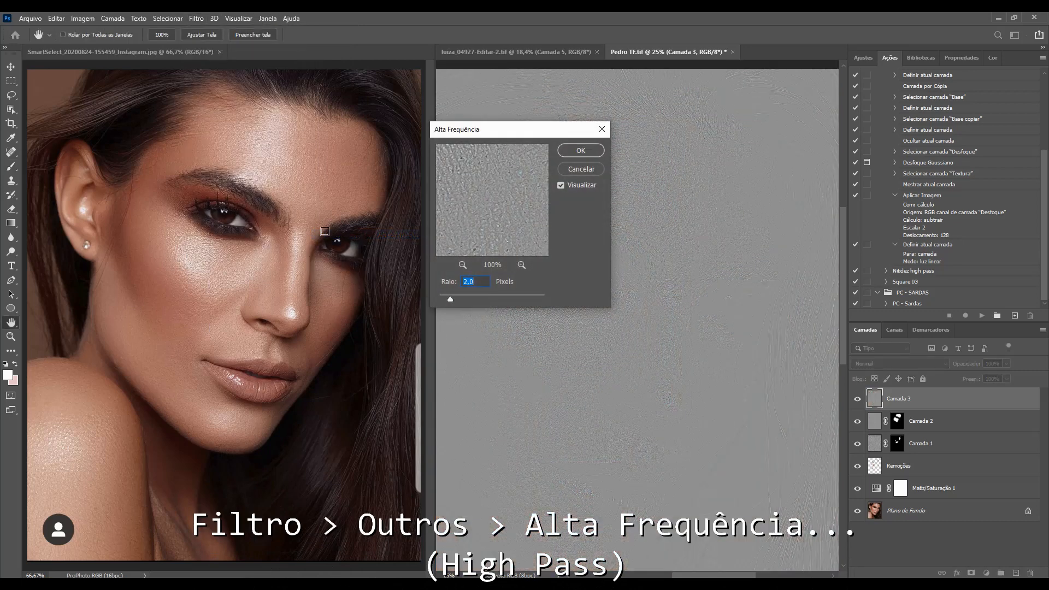
type("6")
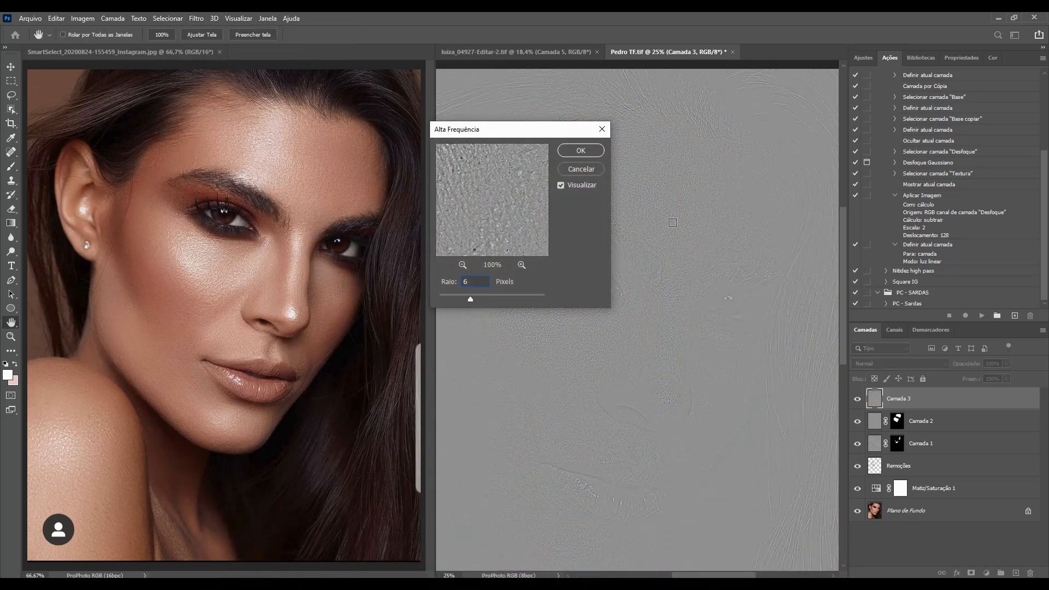
left_click(590, 155)
key("b")
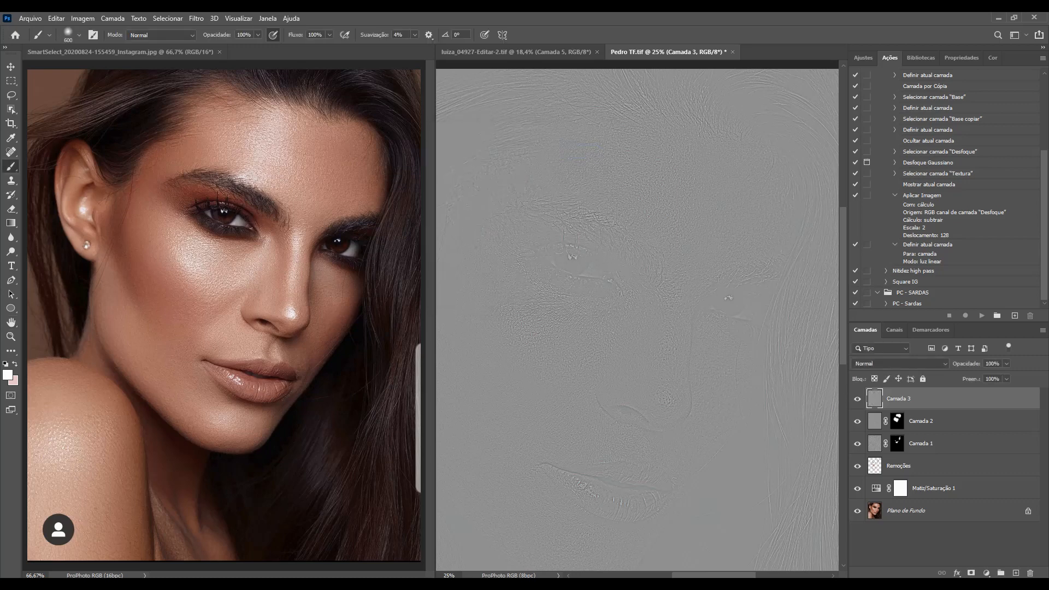
Set the blend mode of Camada 3 to Overlay (Sobrepor) and toggle its visibility to compare the skin texture
left_click(925, 362)
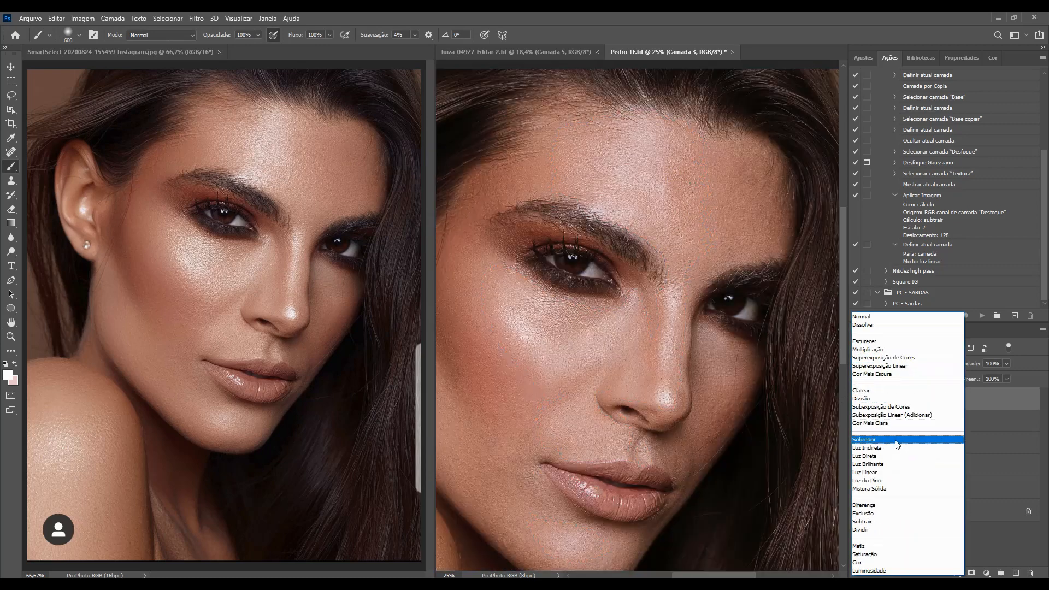
left_click(896, 440)
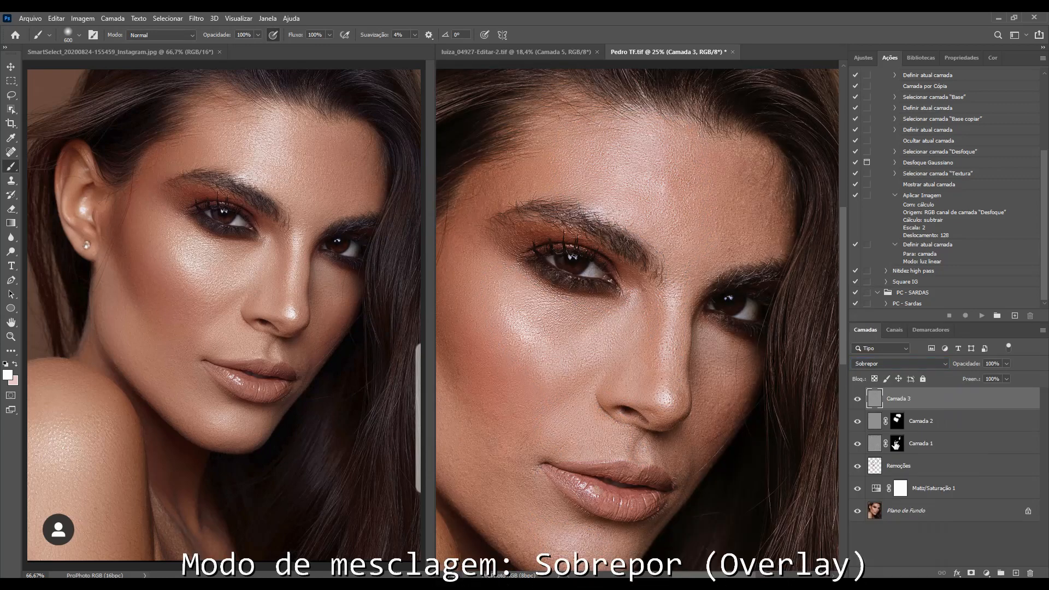
left_click(857, 399)
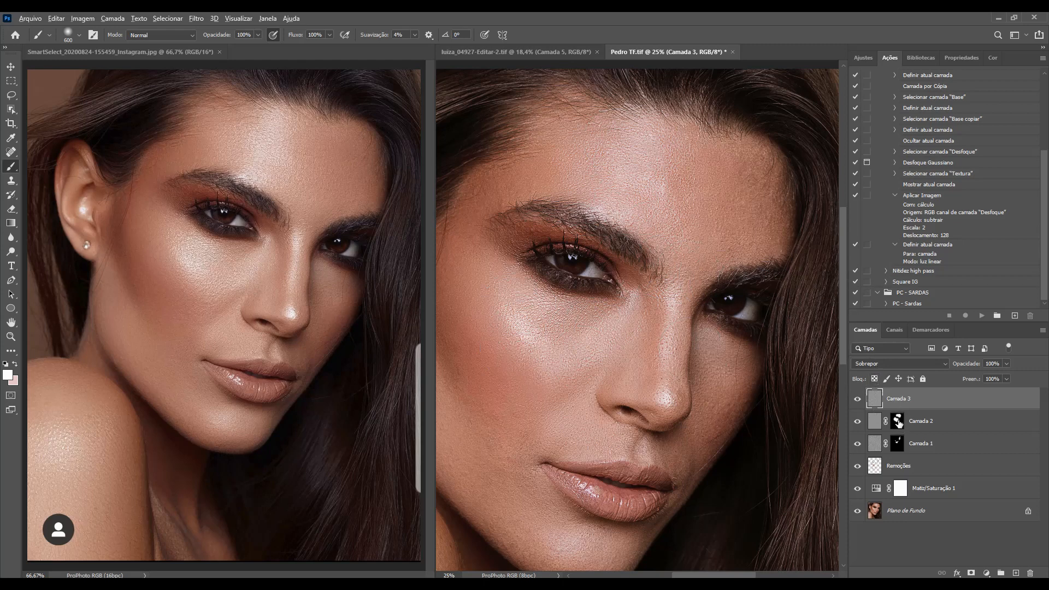
Copy the mask of Camada 2 onto Camada 3 and compare the face with Camada 3 hidden and shown
left_click_drag(897, 422, 896, 397)
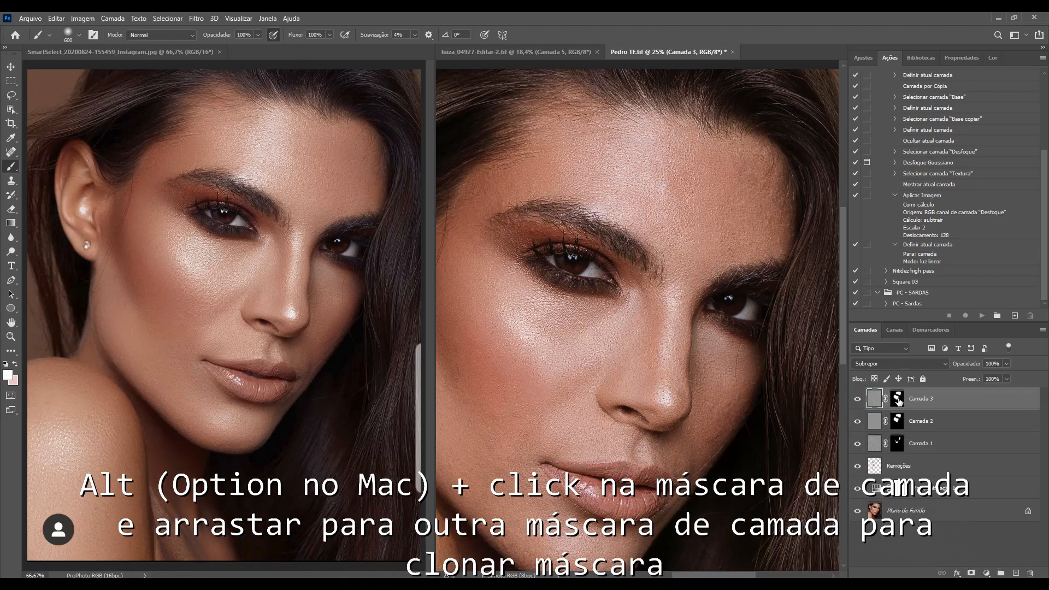
left_click(898, 401)
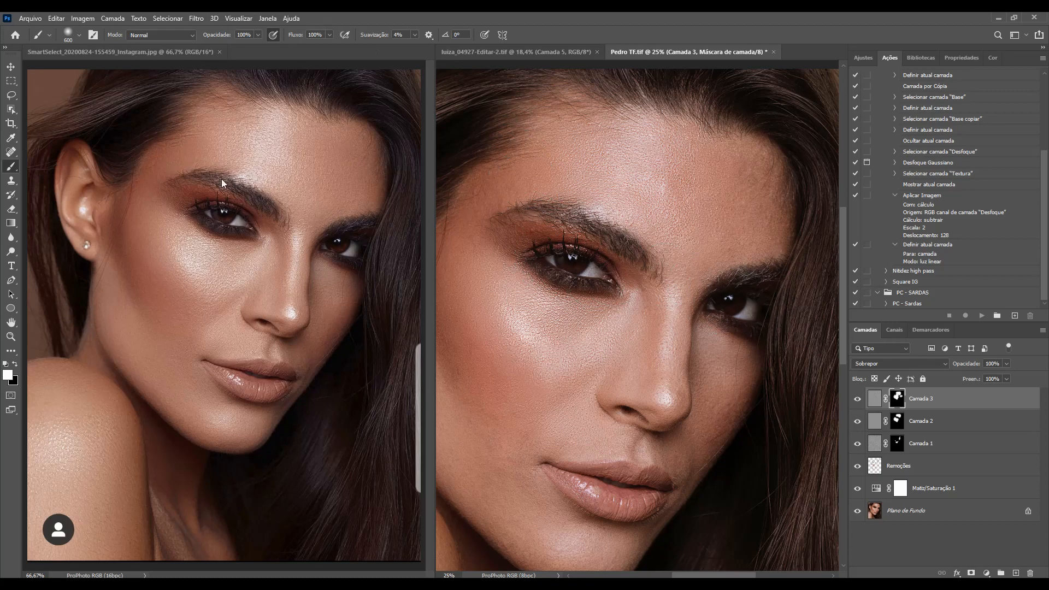
left_click(857, 399)
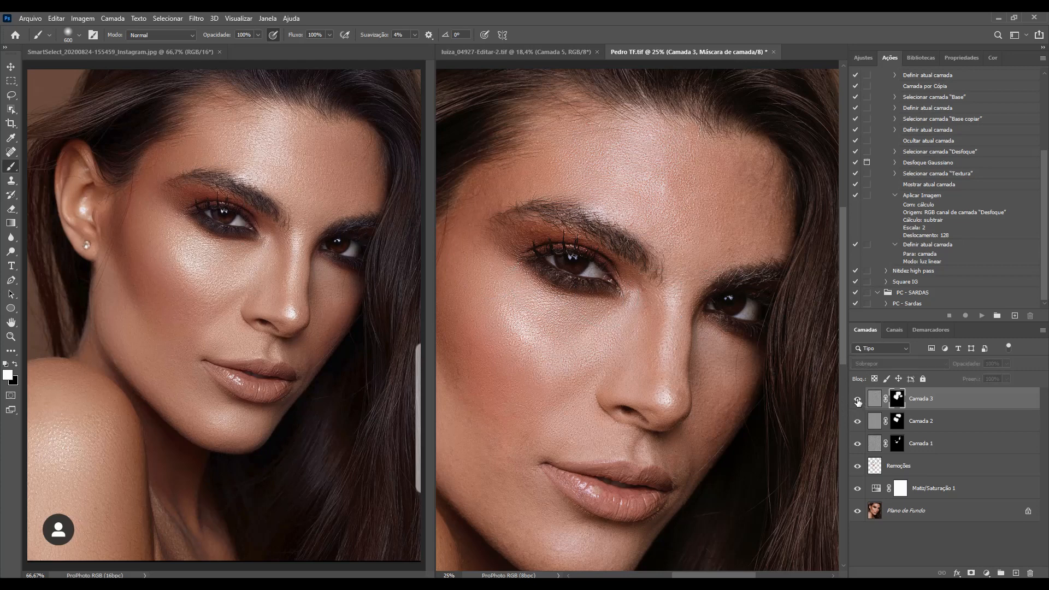
left_click(857, 400)
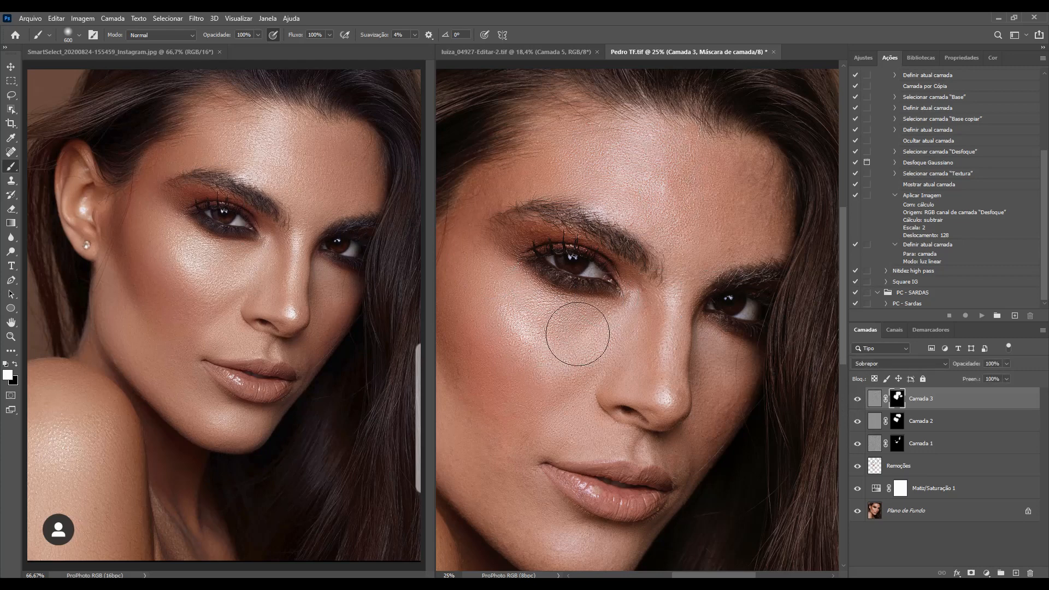
left_click(857, 399)
left_click(857, 403)
Stamp all visible layers into two identical top layers, naming the lower one Desfoque and the upper one Textura
key("ctrl+shift+alt+e")
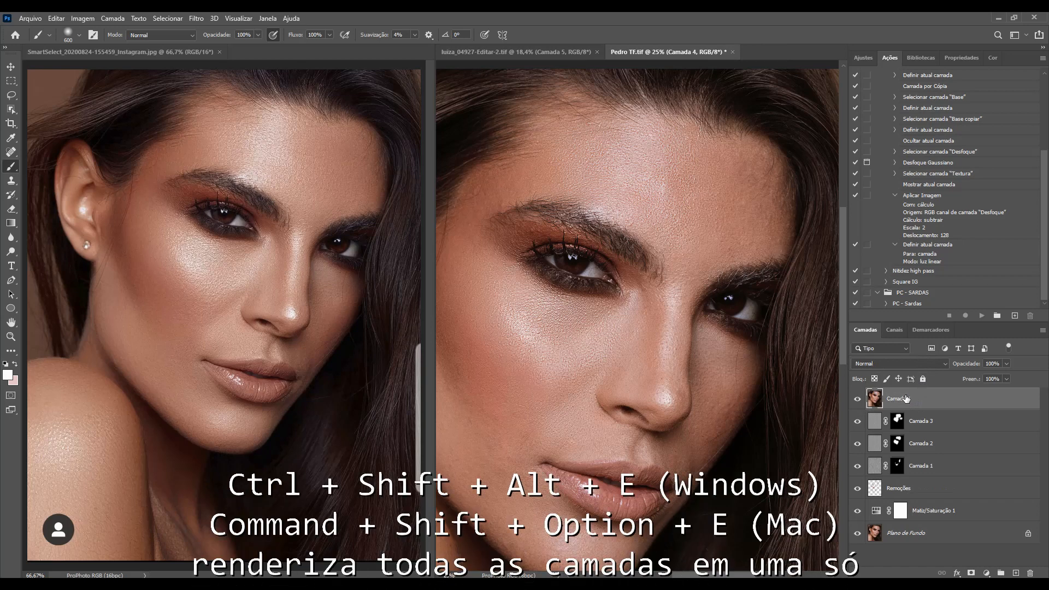
key("ctrl+j")
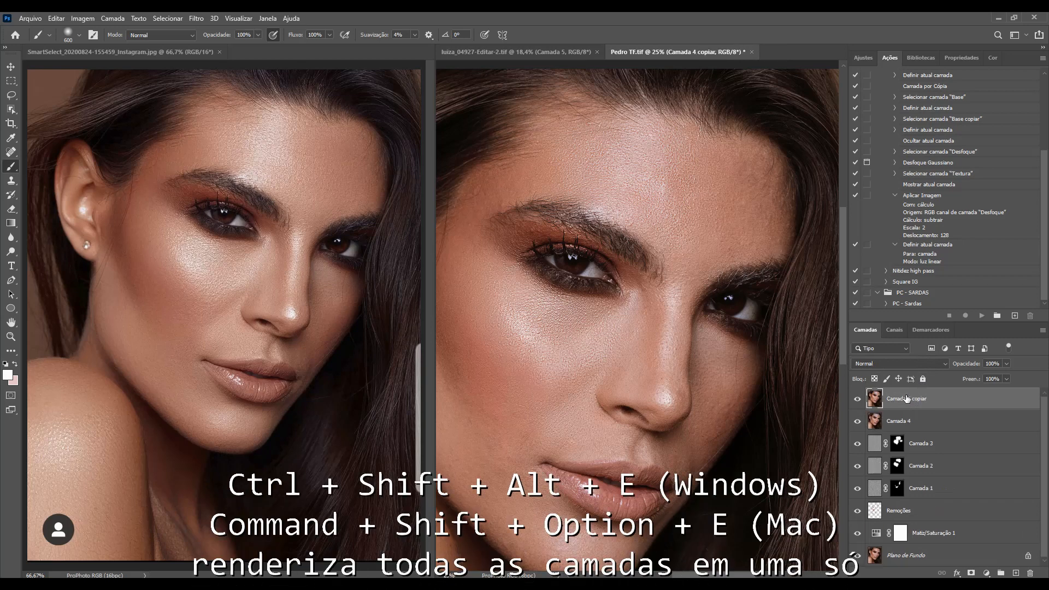
double_click(894, 421)
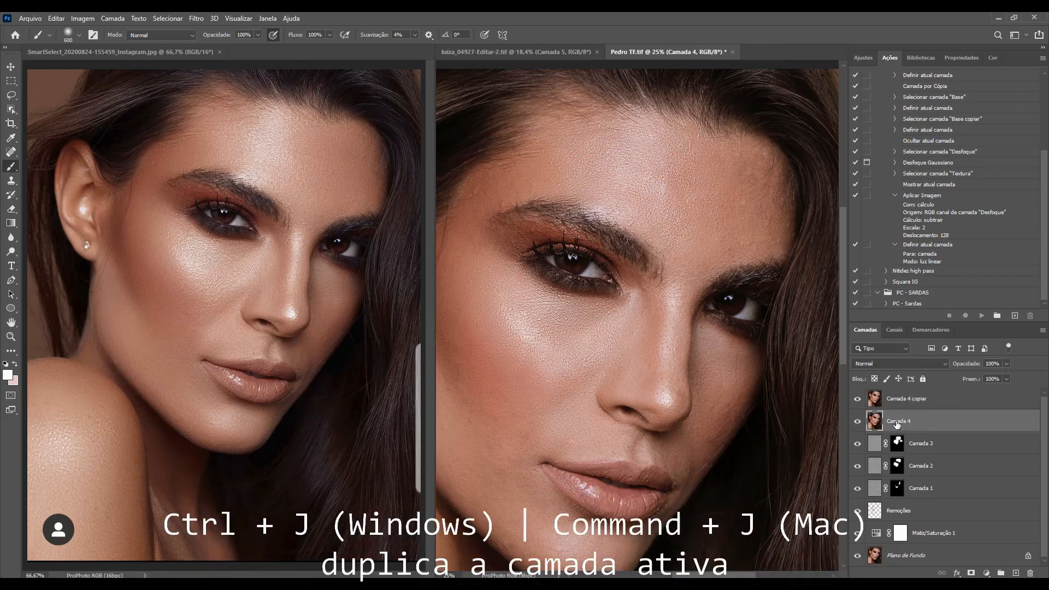
type("Desfoque")
key("Return")
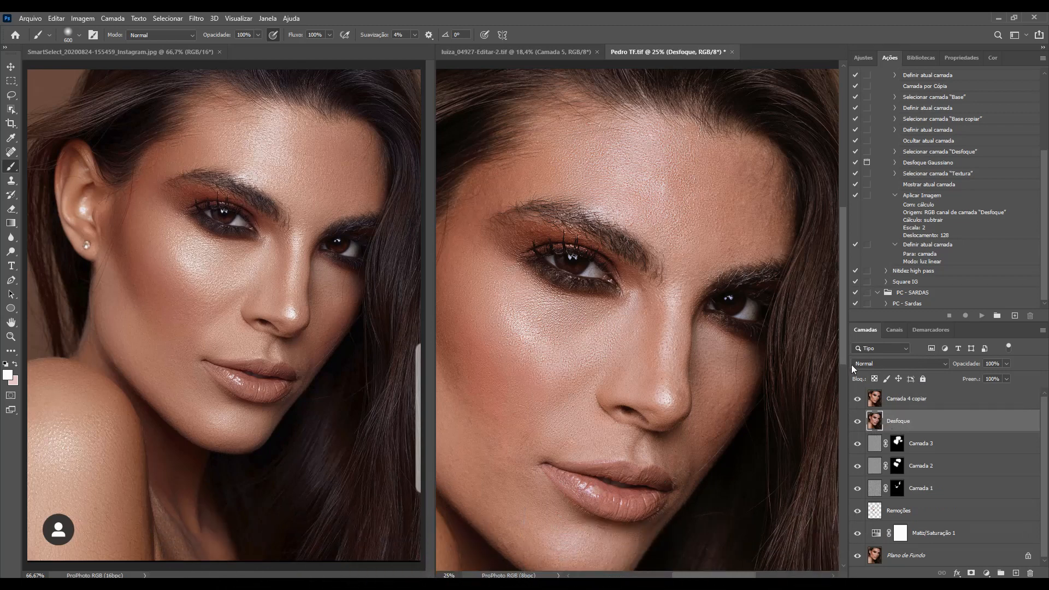
double_click(898, 399)
type("Textura")
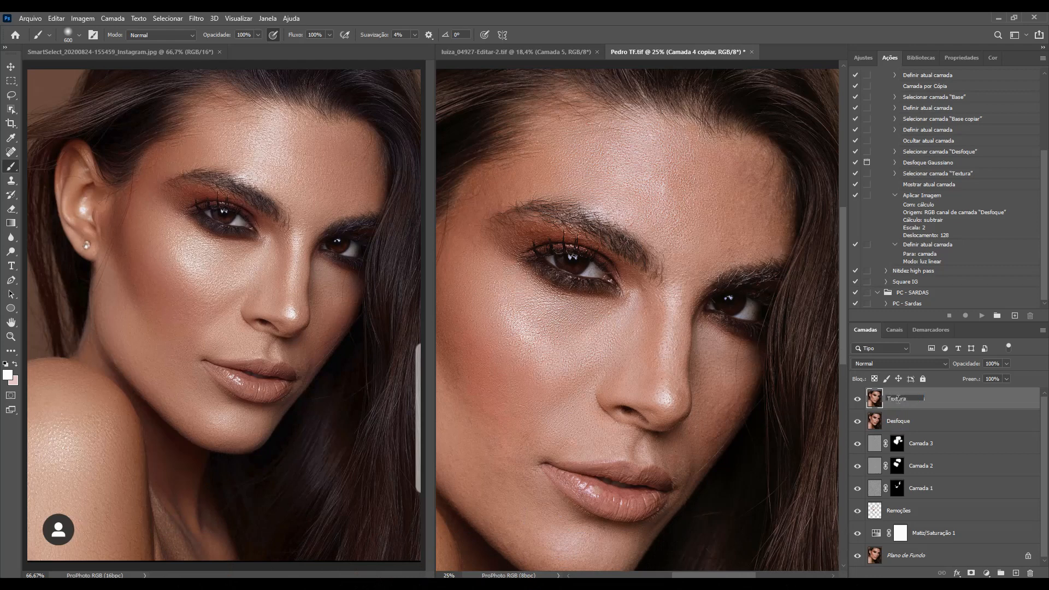
key("Return")
Hide the Textura layer and apply a Gaussian Blur with a 20-pixel radius to the Desfoque layer
left_click(857, 400)
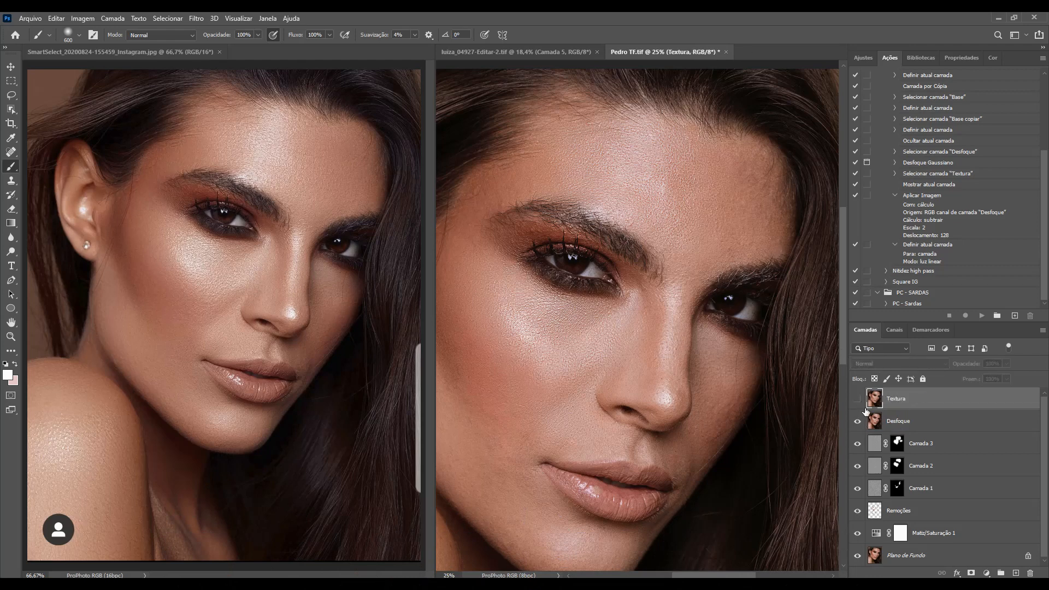
left_click(891, 427)
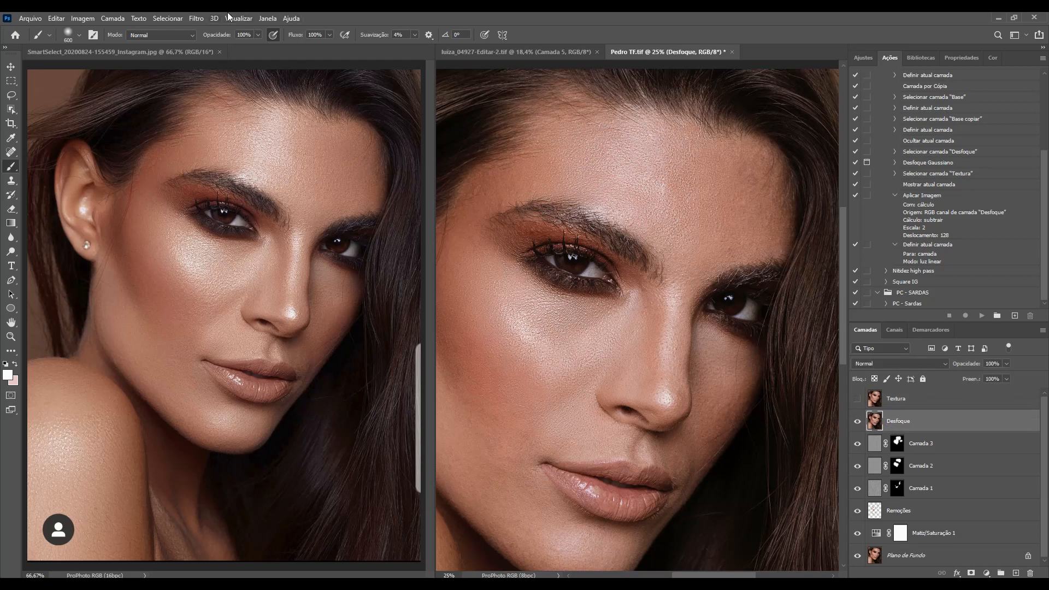
left_click(192, 18)
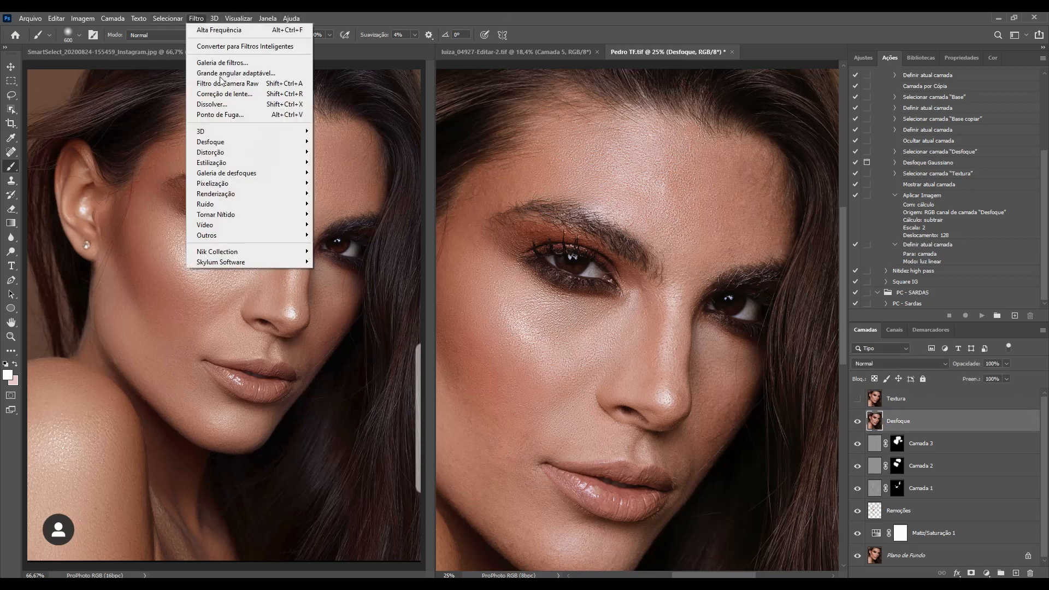
mouse_move(266, 147)
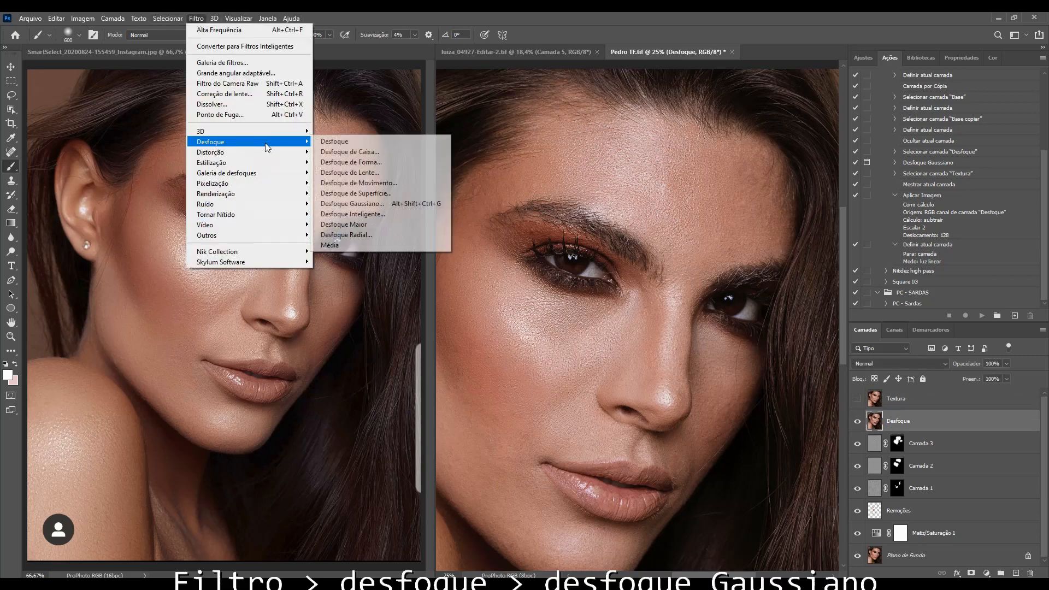
left_click(357, 203)
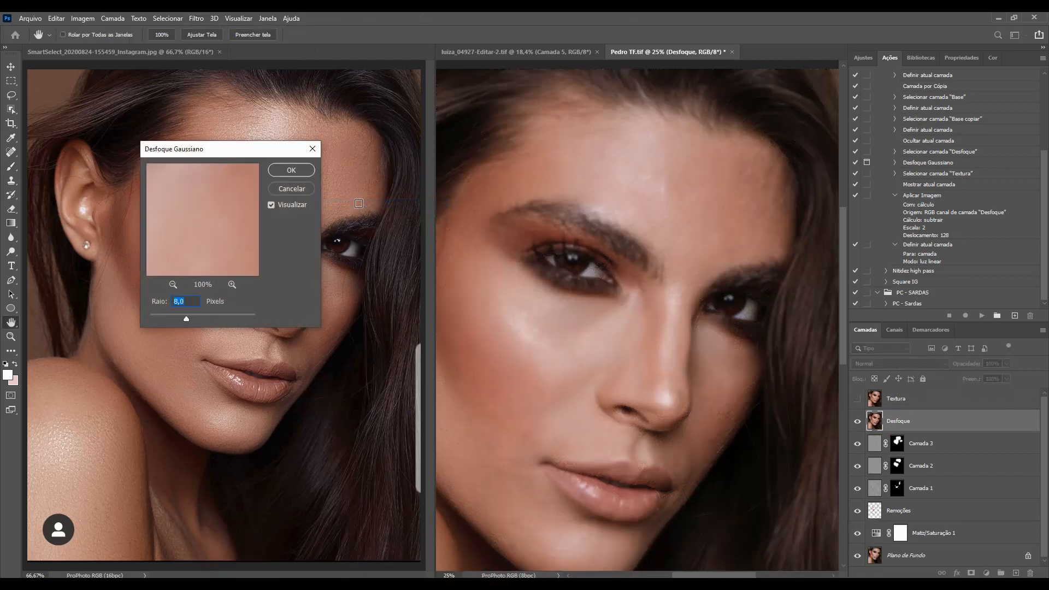
type("20")
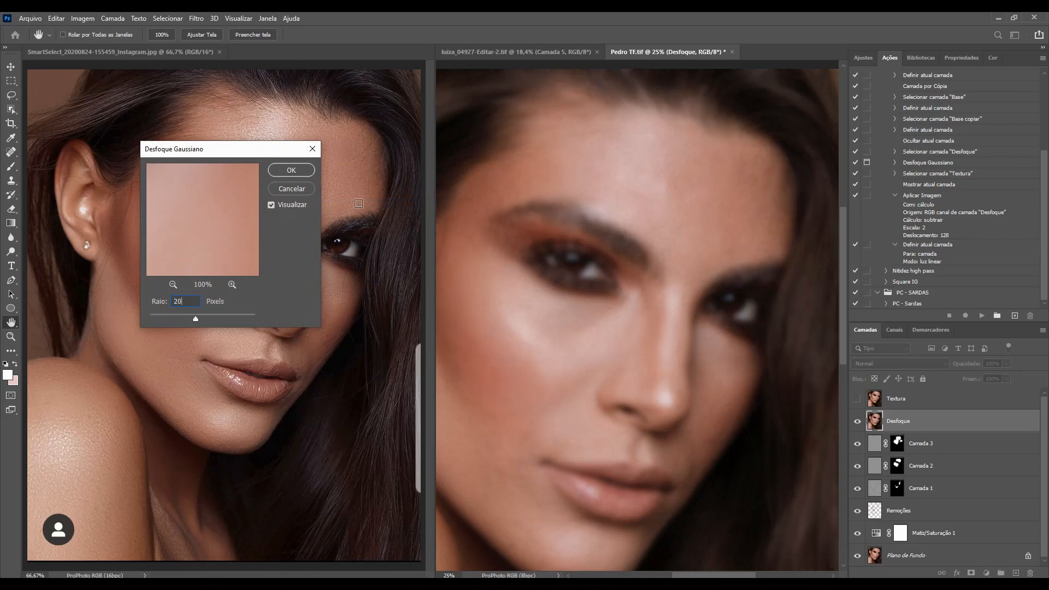
key("Return")
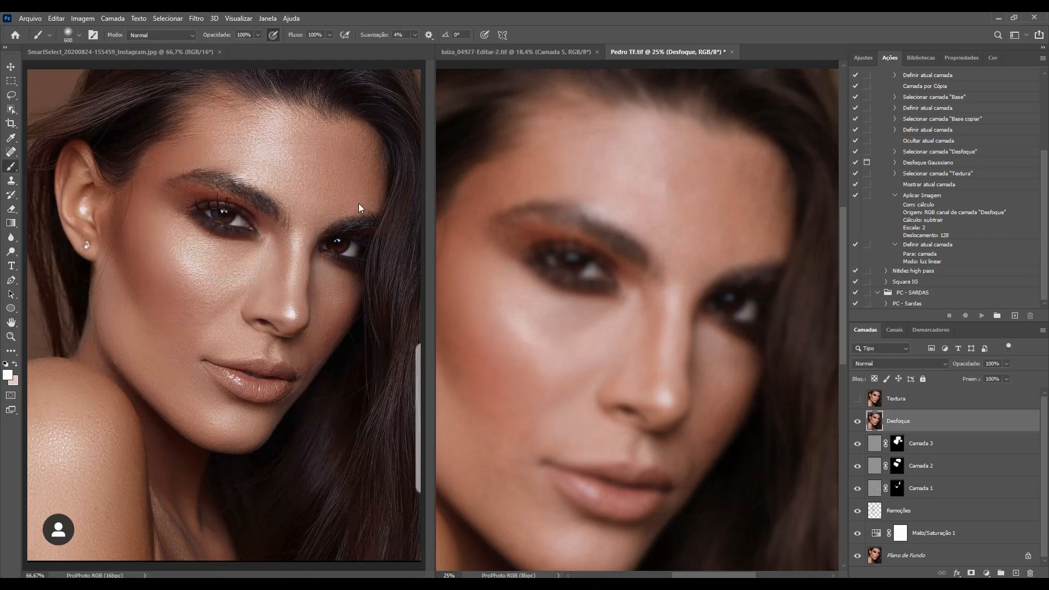
Show Textura, use Apply Image on it with Desfoque as source, Subtrair, scale 2 and offset 128, and set its blend mode to Luz Linear
left_click(857, 399)
left_click(902, 402)
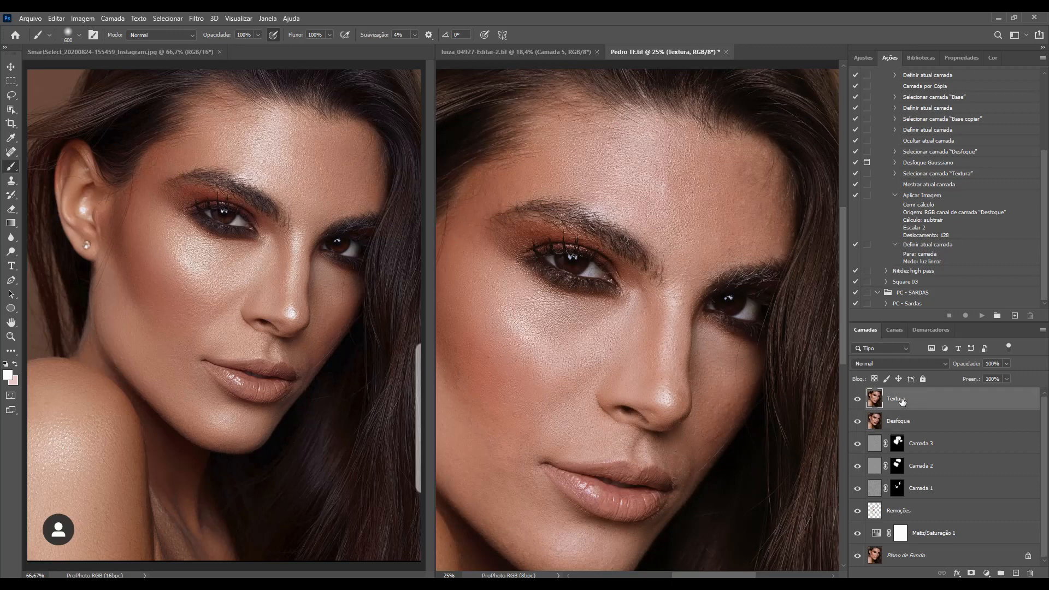
left_click(83, 19)
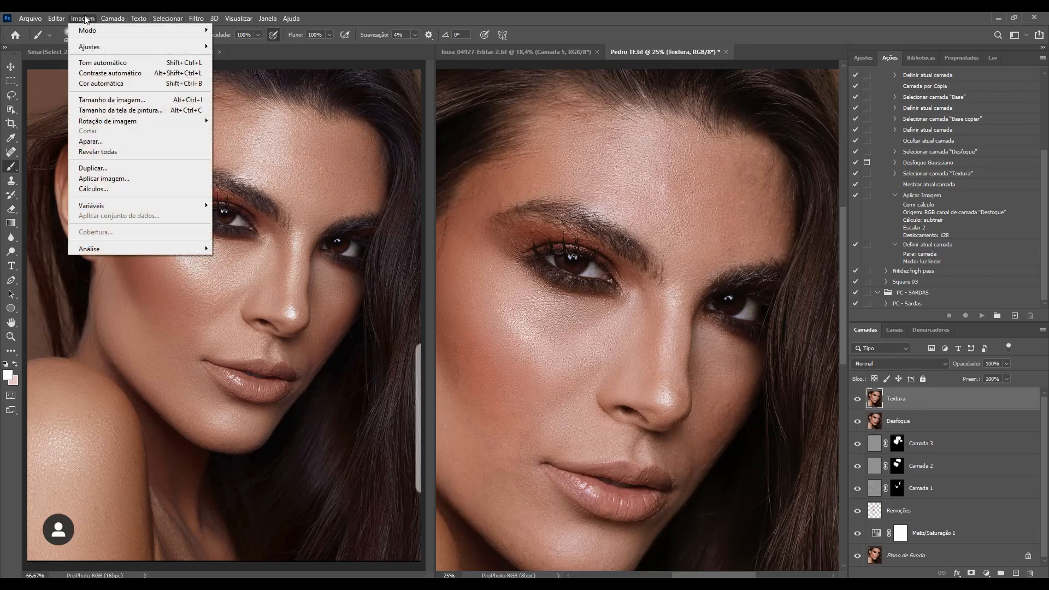
left_click(100, 178)
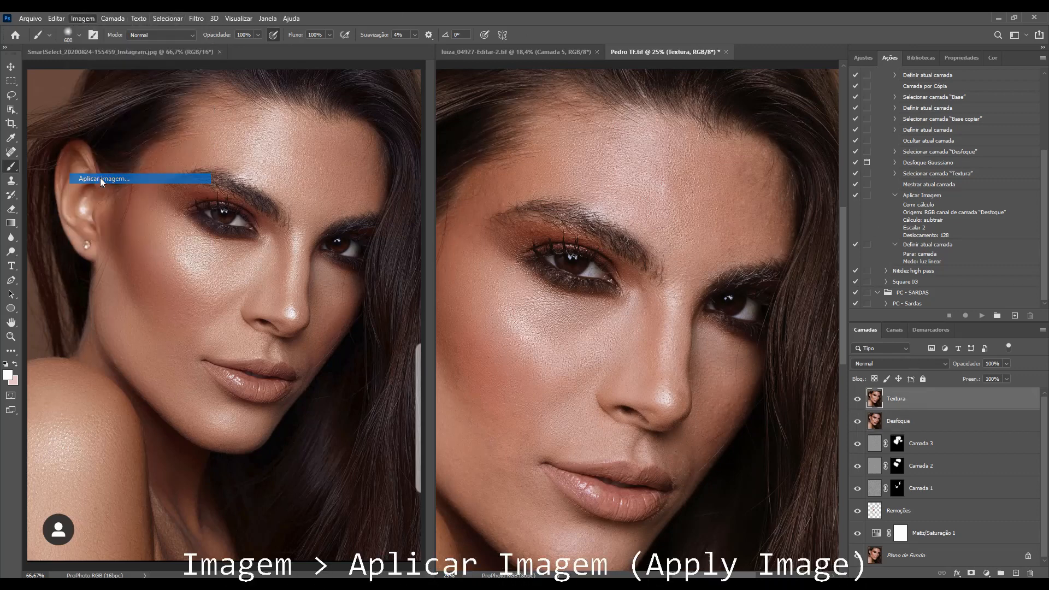
left_click(545, 173)
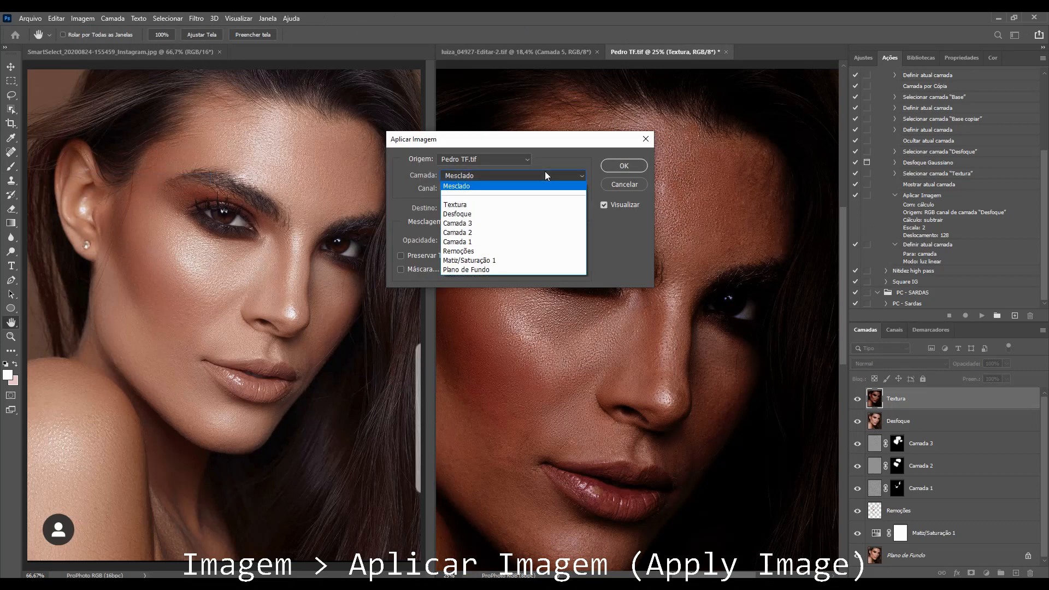
left_click(477, 216)
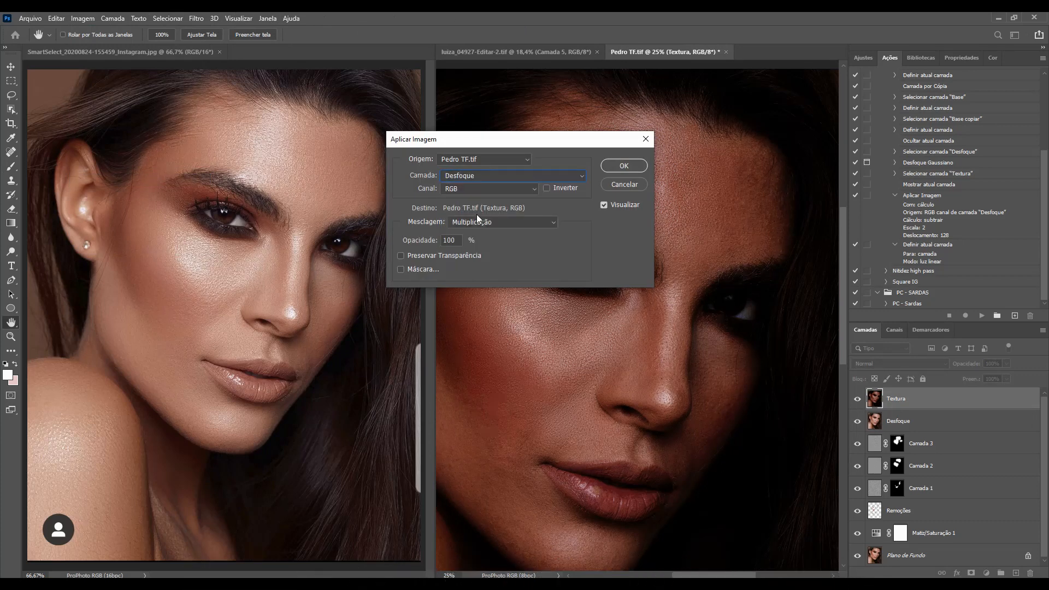
left_click(490, 222)
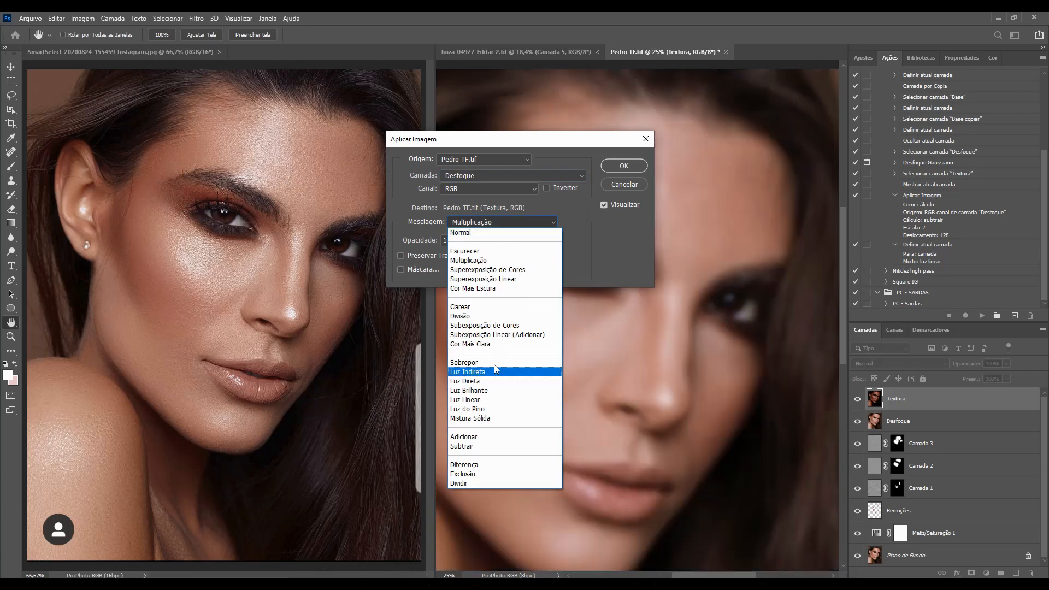
left_click(491, 446)
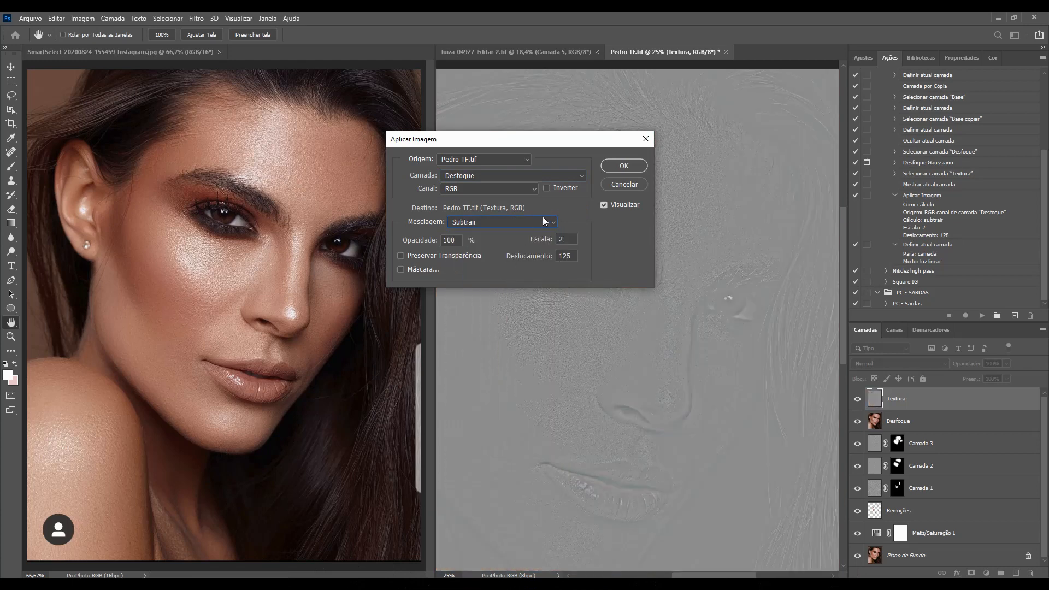
left_click(574, 256)
type("128")
left_click(630, 163)
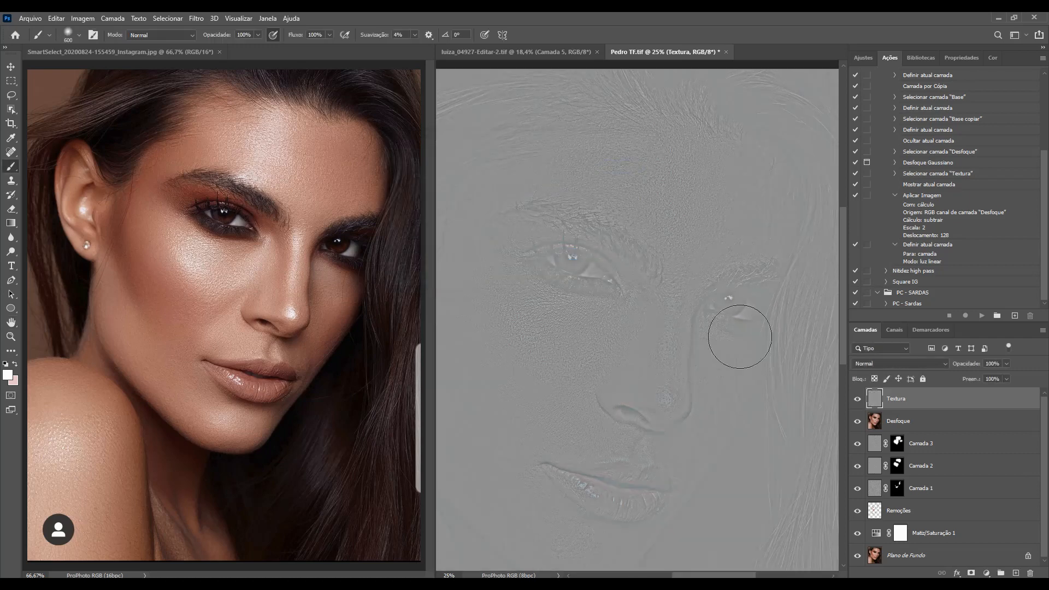
left_click(927, 364)
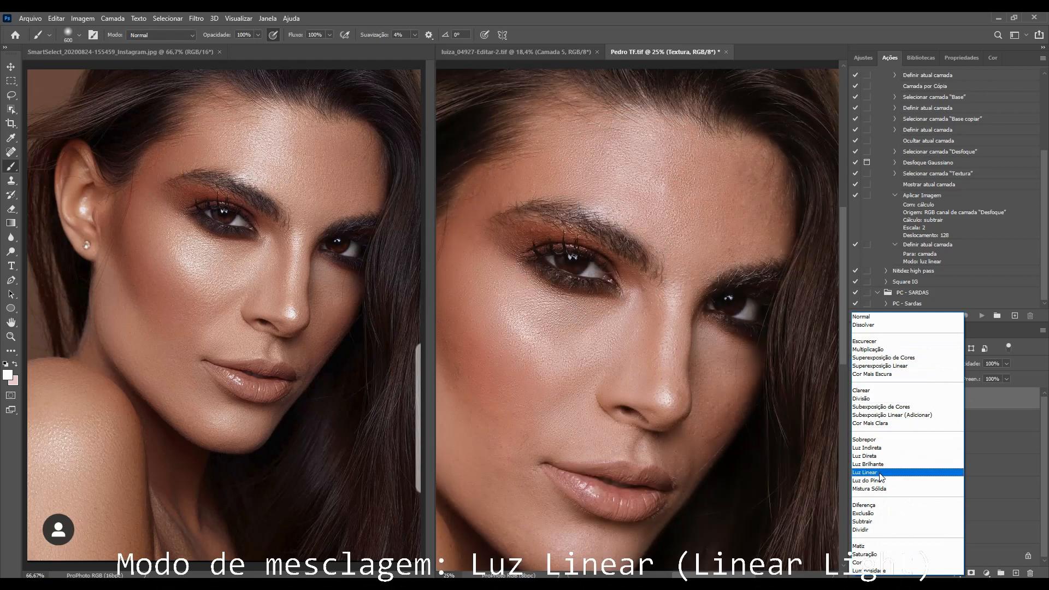
left_click(881, 474)
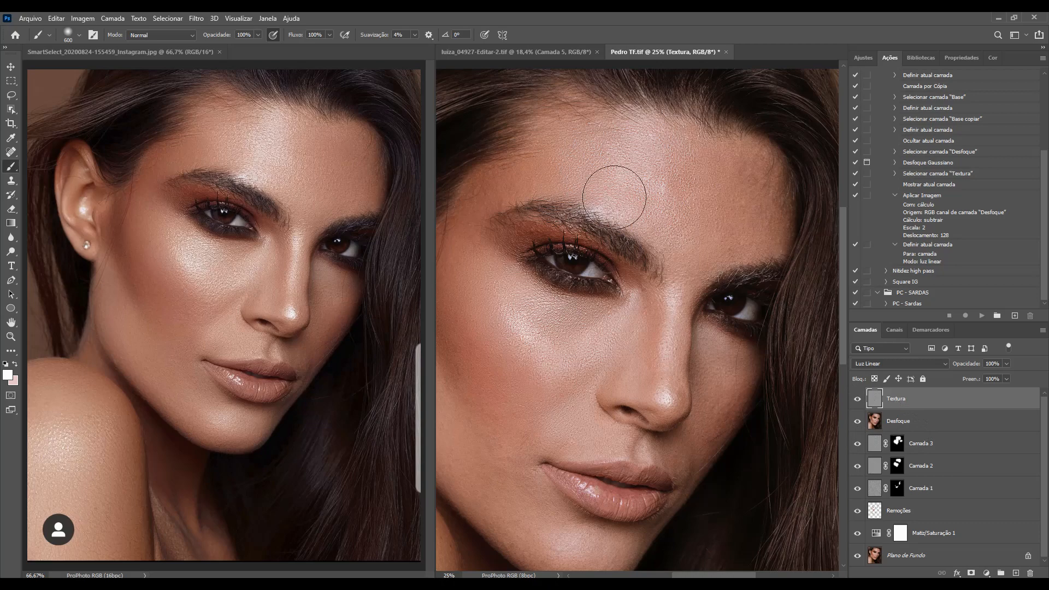
Clone clean skin texture across the forehead on the Textura layer using the Clone Stamp tool
key("ctrl+space")
left_click_drag(657, 197, 677, 164)
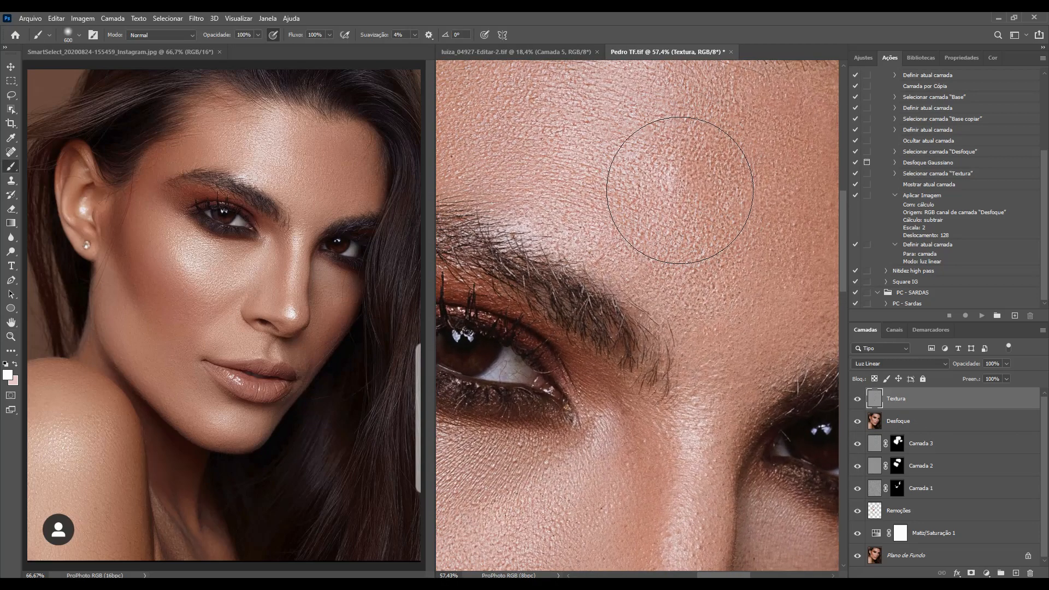
key("ctrl+minus")
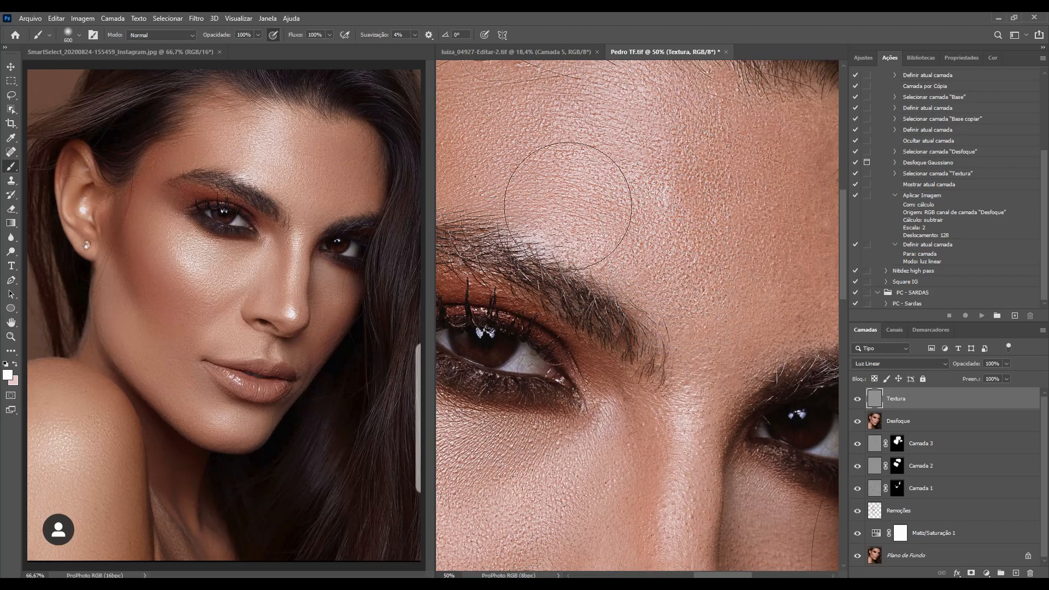
left_click(11, 182)
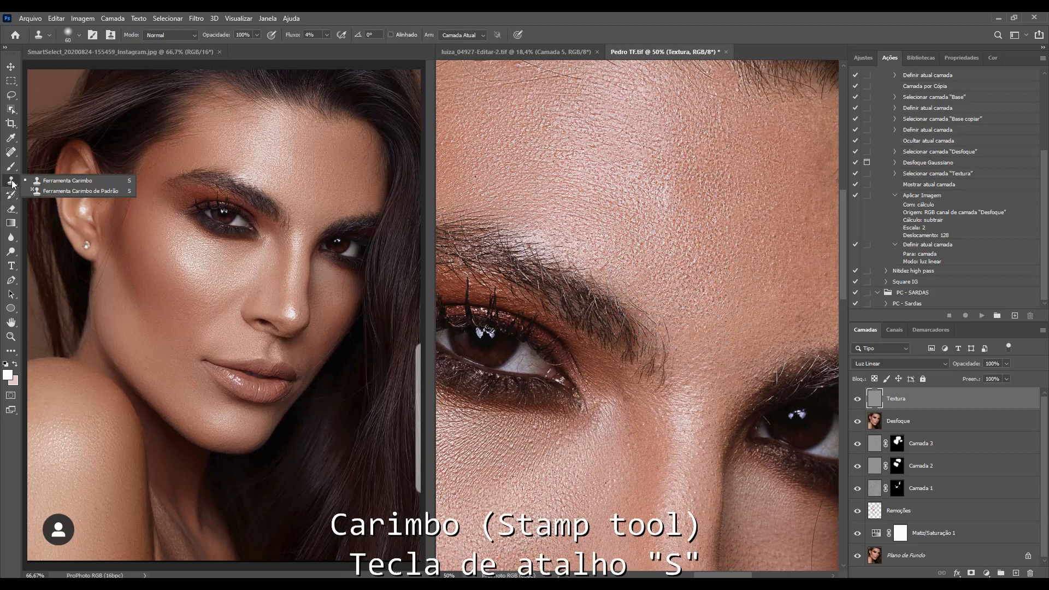
left_click(11, 181)
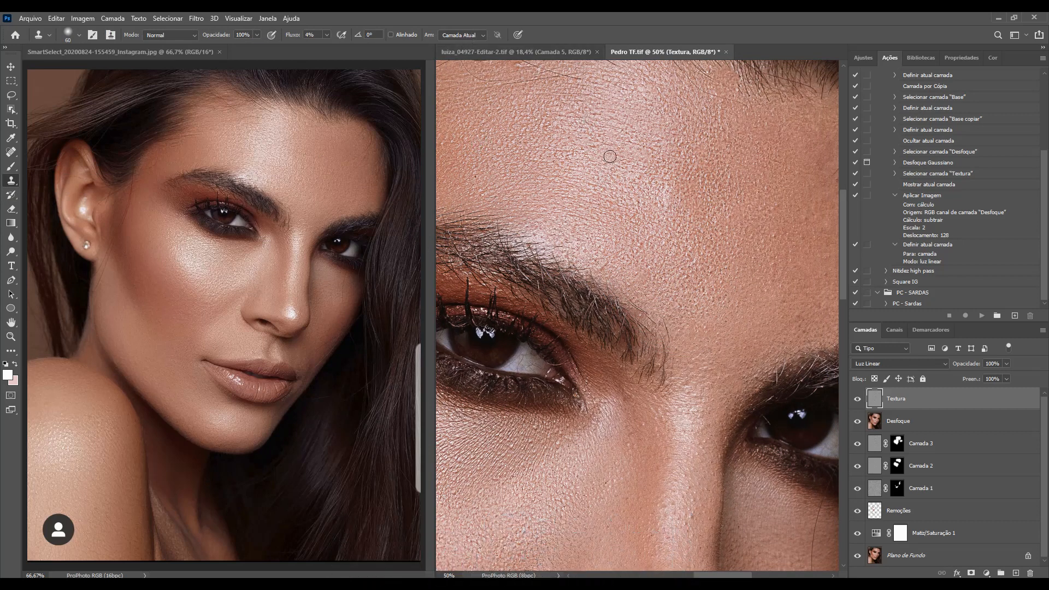
left_click(668, 143, "alt")
mouse_move(678, 195)
left_mouse_down()
mouse_move(667, 201)
mouse_move(694, 205)
left_mouse_up()
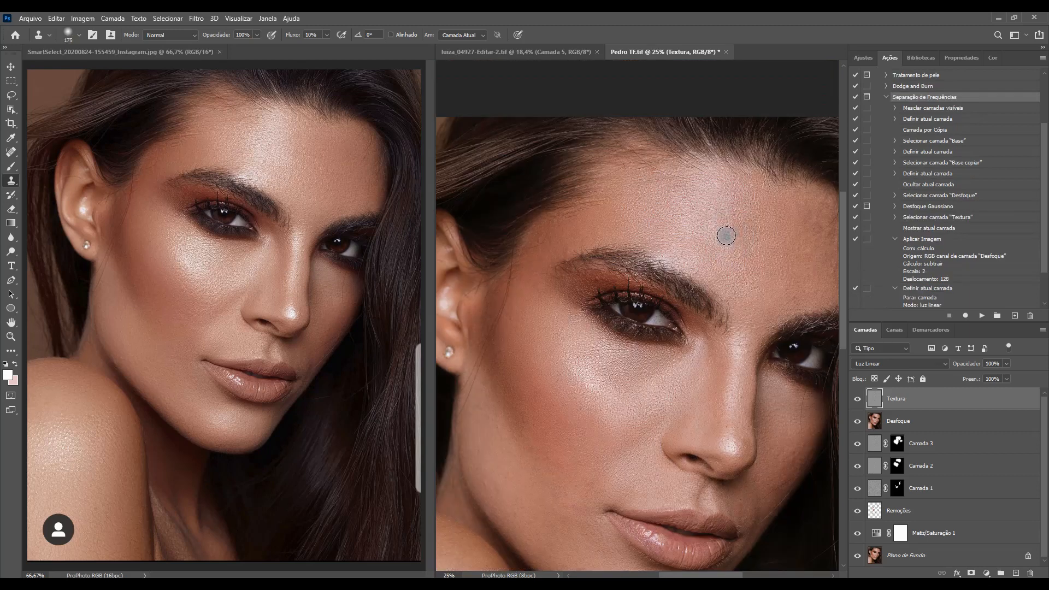
Fit the portrait in view and add an empty layer directly above Desfoque
key("ctrl+0")
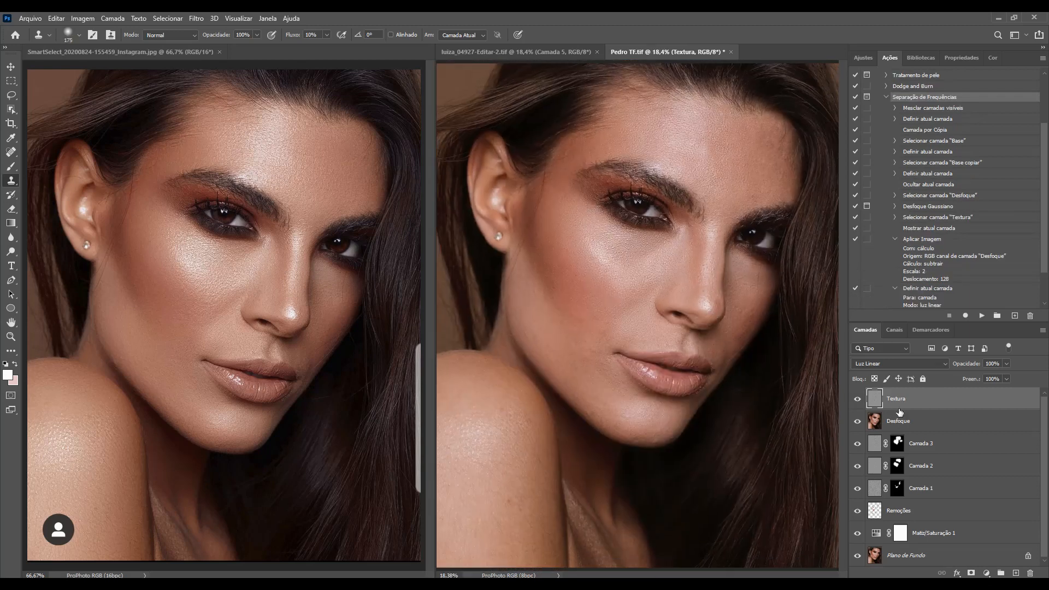
left_click(904, 425)
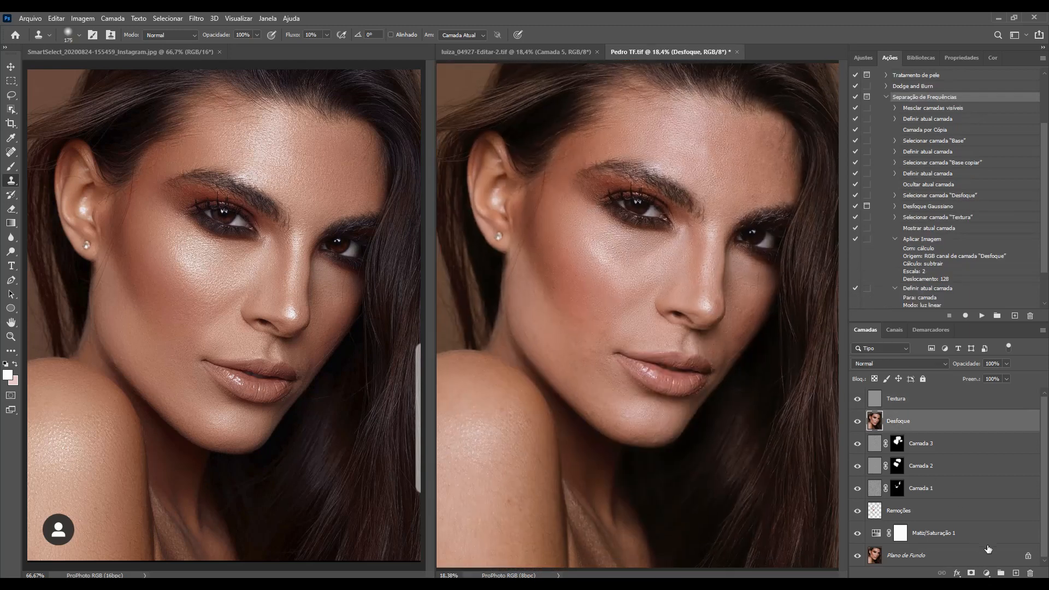
left_click(1014, 572)
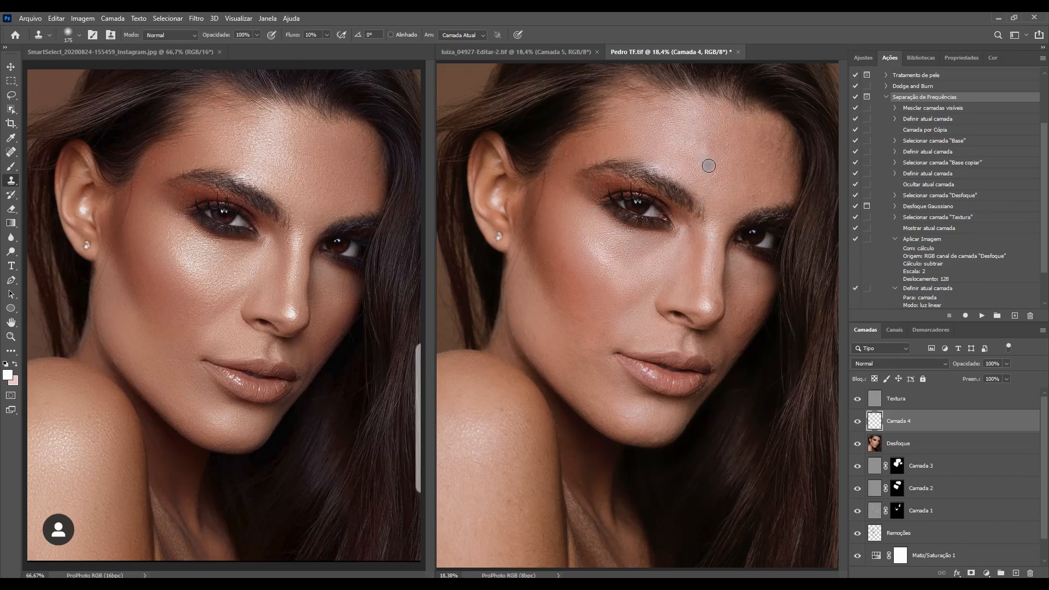
Brush a skin tone sampled from the forehead onto Camada 4 at 10% flow and compare the face with the layer hidden and shown
key("b")
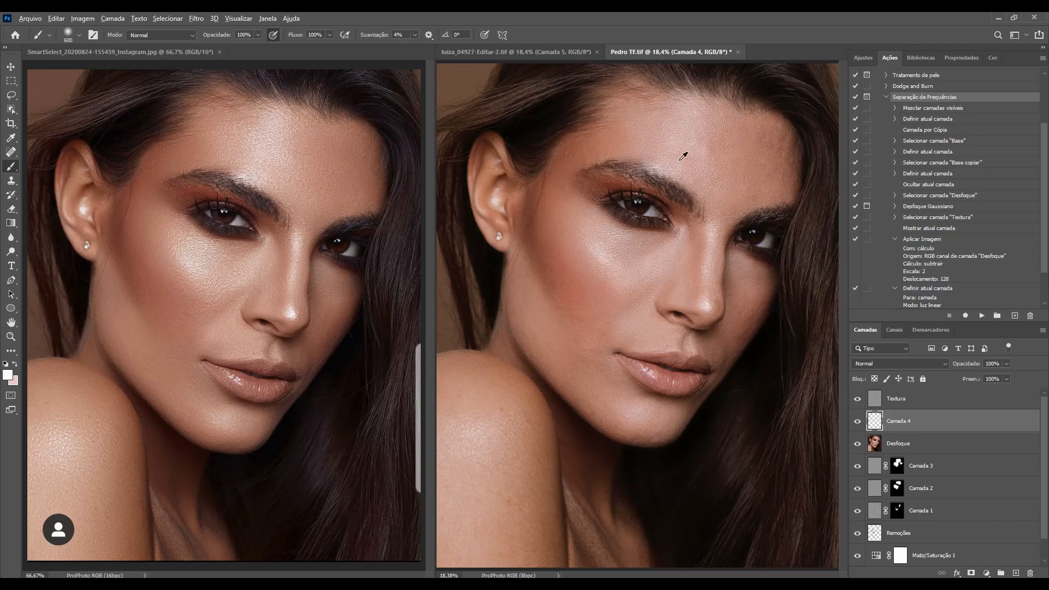
left_click(697, 128, "alt")
key("shift+1")
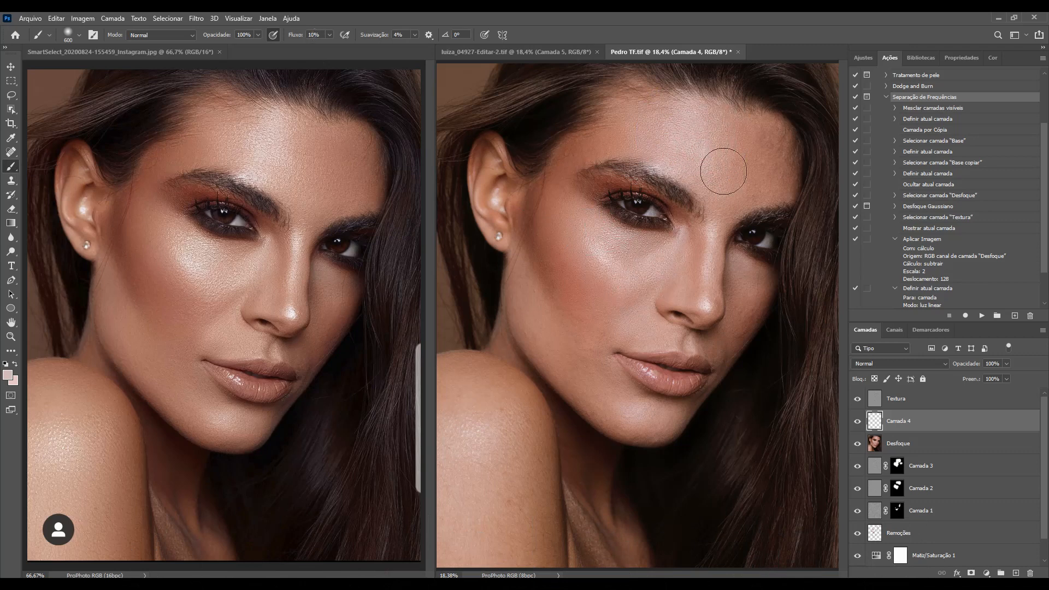
left_click(857, 421)
left_click(858, 421)
Add an empty layer above Camada 4, brush soft white highlights onto the face, and compare with the layer hidden and shown
left_click(1016, 574)
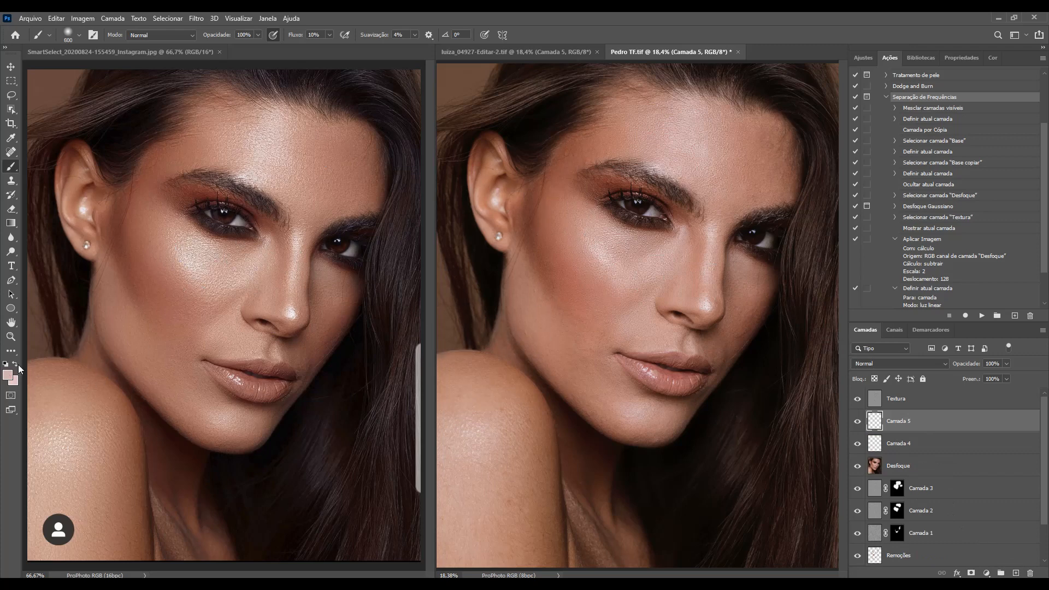
key("d")
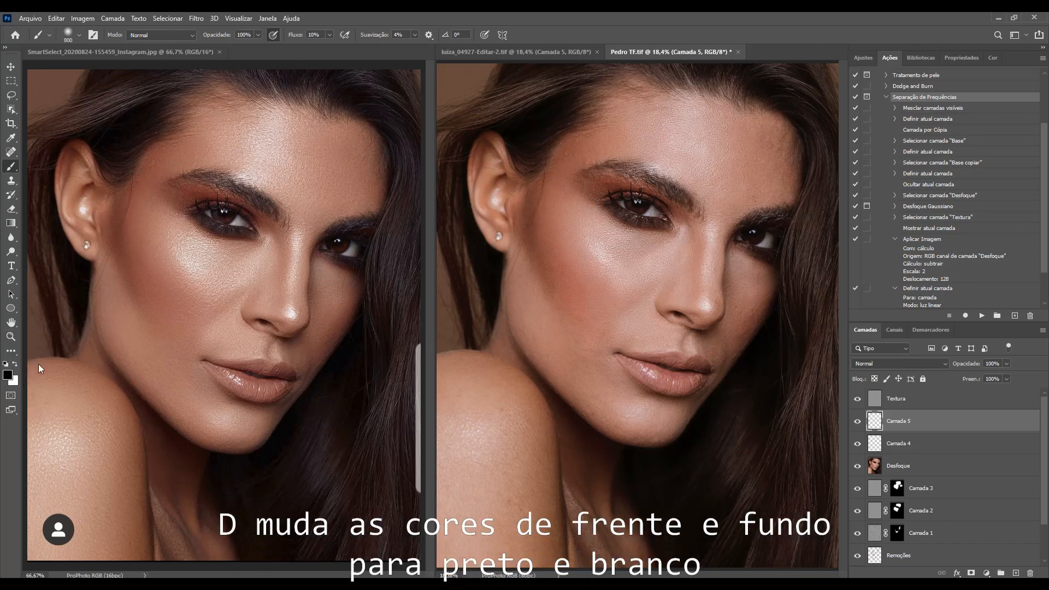
key("x")
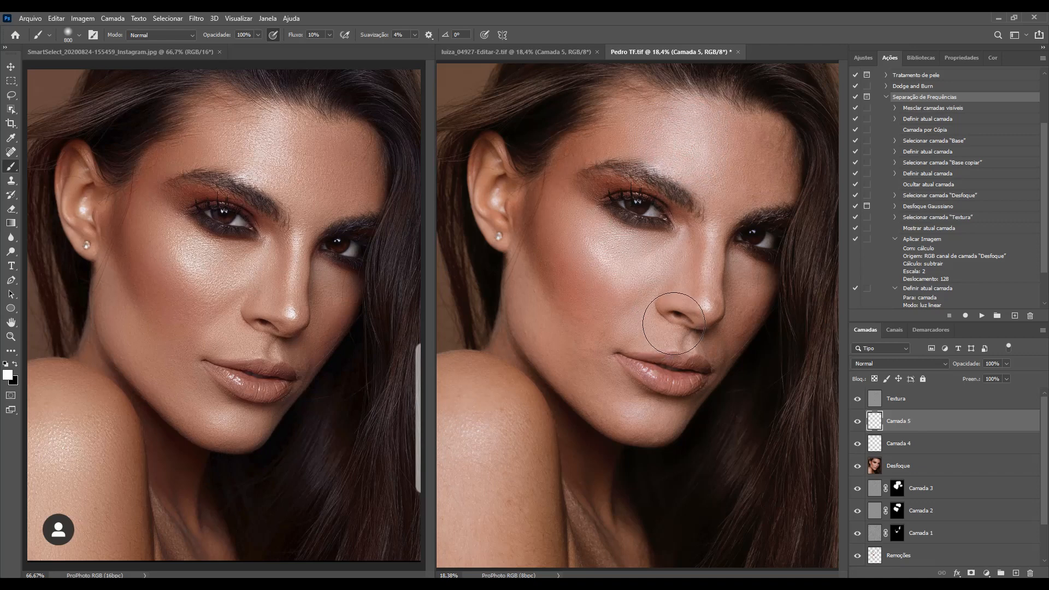
left_click(858, 423)
left_click(858, 422)
Stamp all visible layers into a new layer above Textura and apply a High Pass filter with a 2-pixel radius
left_click(898, 400)
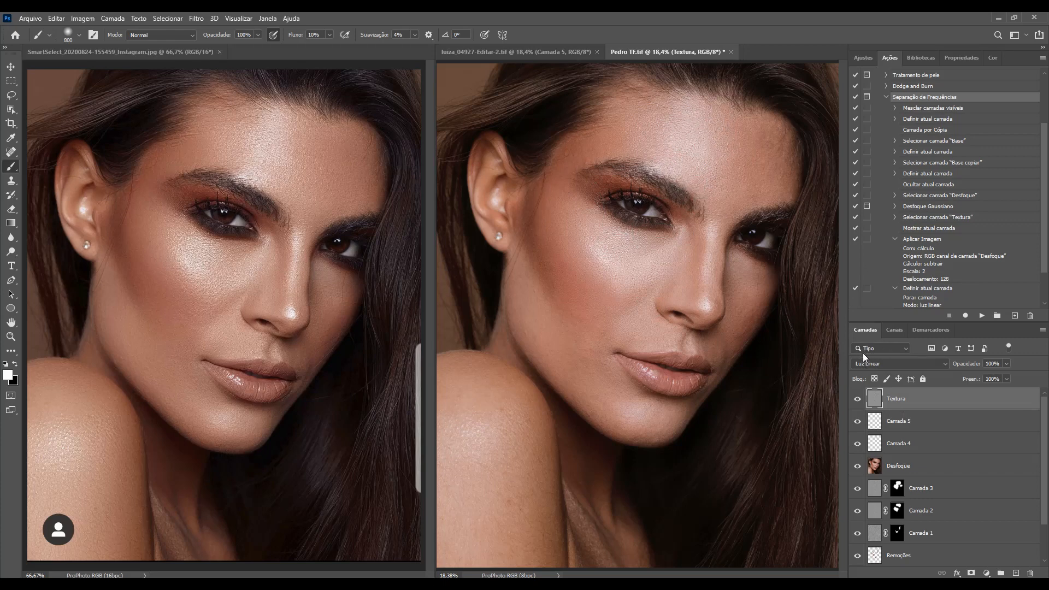
key("ctrl+shift+alt+e")
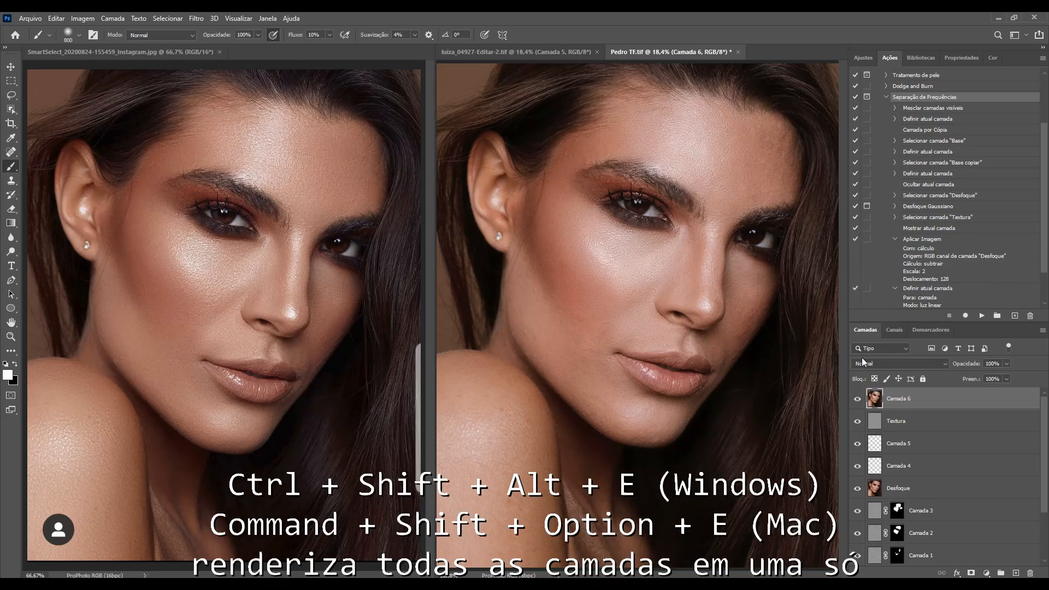
left_click(196, 18)
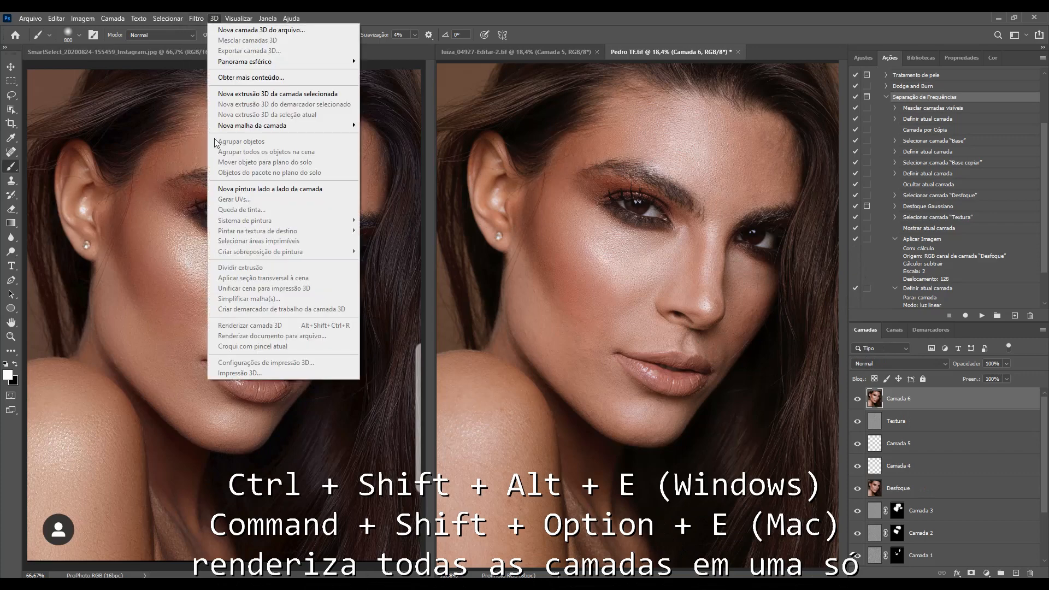
mouse_move(250, 242)
left_click(341, 235)
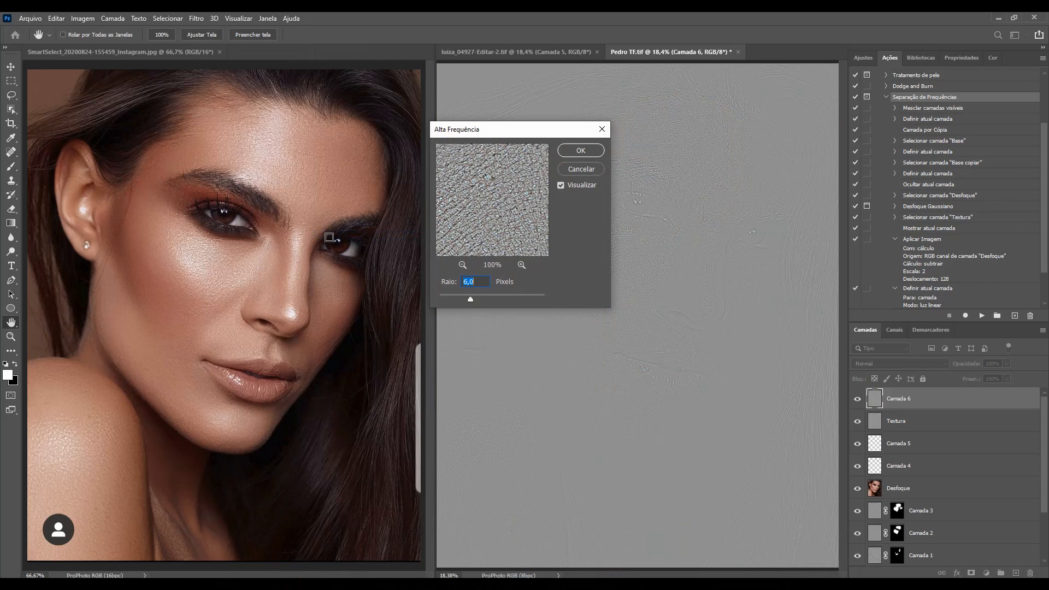
left_click(580, 150)
key("b")
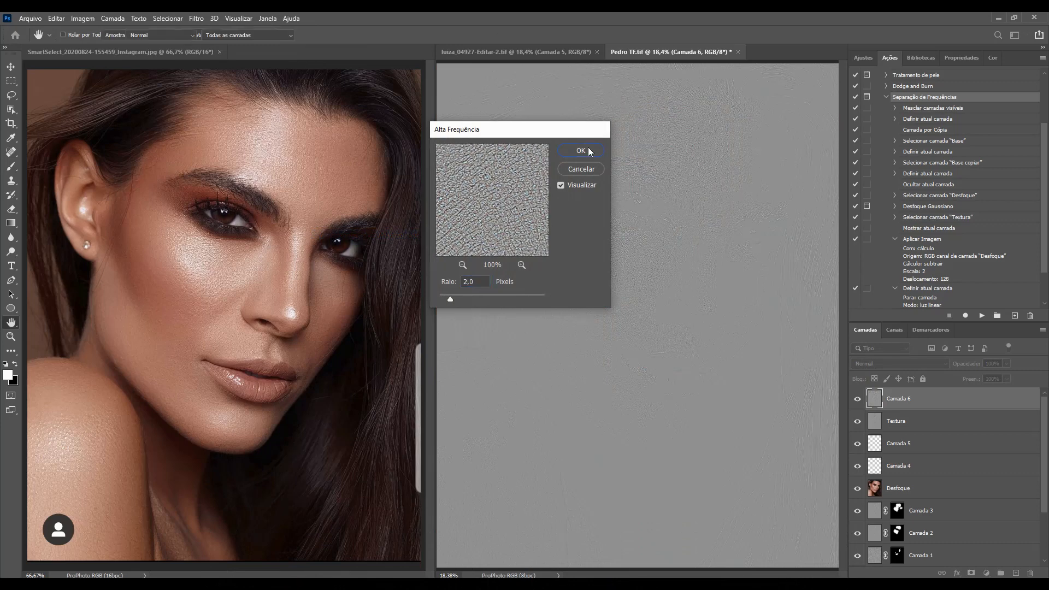
Set the blending mode of the high-pass layer Camada 6 to Sobrepor (Overlay) and inspect the sharpened skin up close
left_click(933, 362)
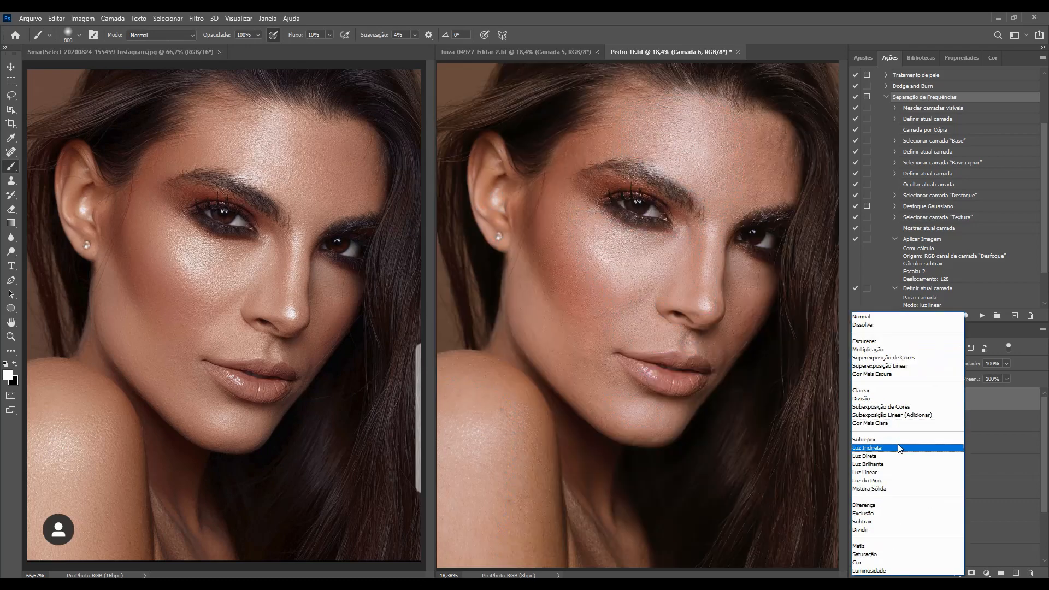
left_click(894, 442)
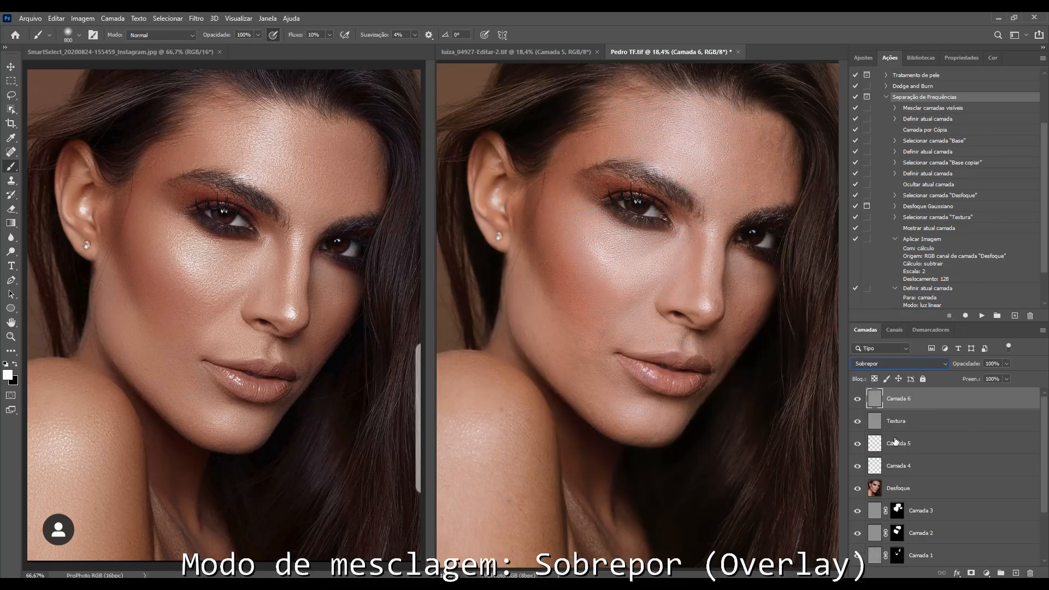
key("ctrl+plus")
key("ctrl+plus")
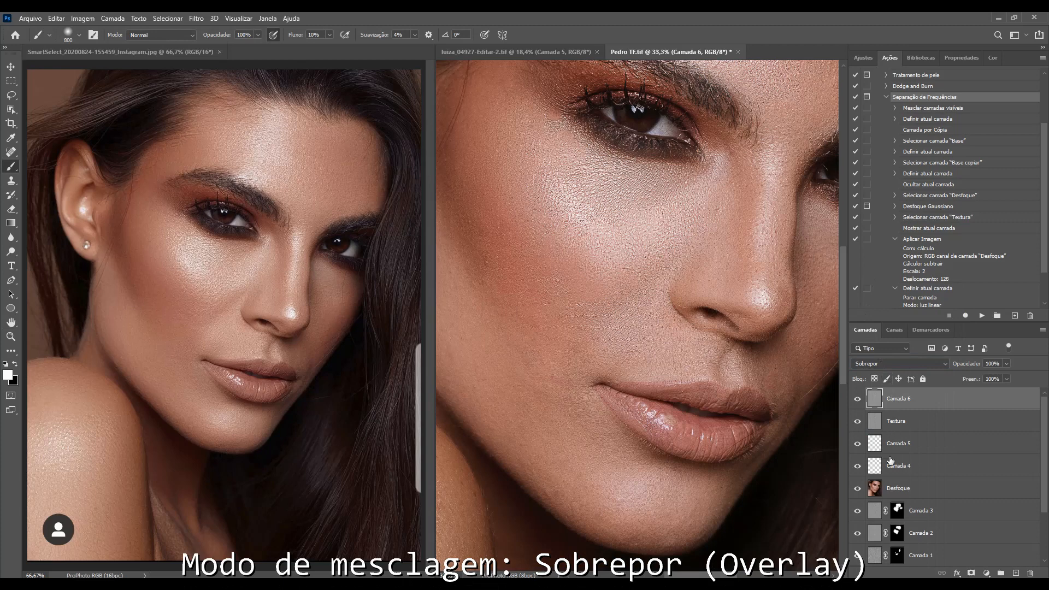
Copy the layer mask of Camada 3 onto Camada 6 and compare the face with Camada 6 hidden and shown
left_click(914, 511)
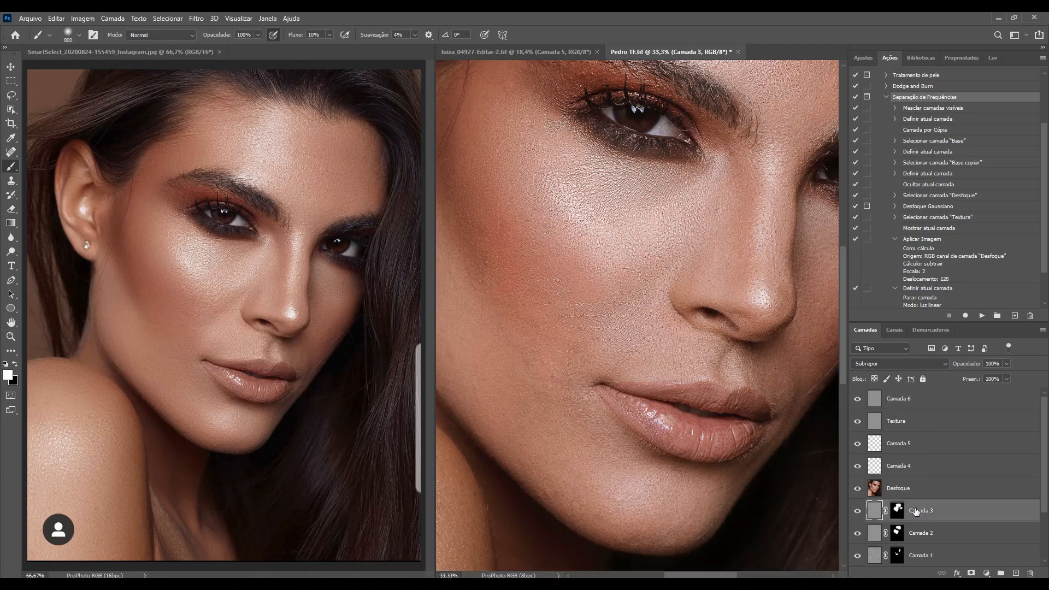
left_click_drag(898, 510, 857, 403)
left_click(858, 402)
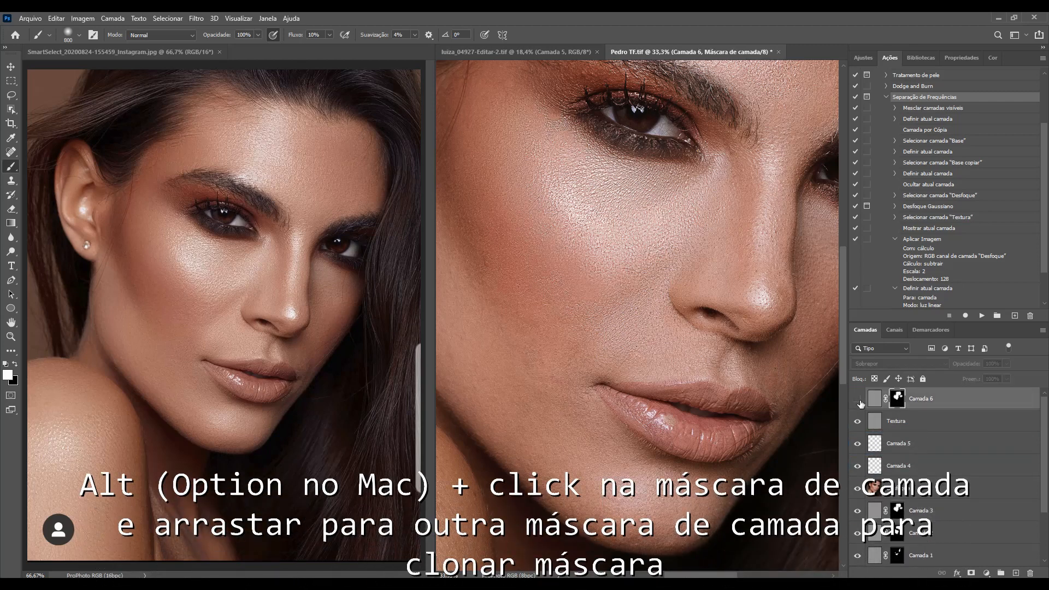
left_click(859, 402)
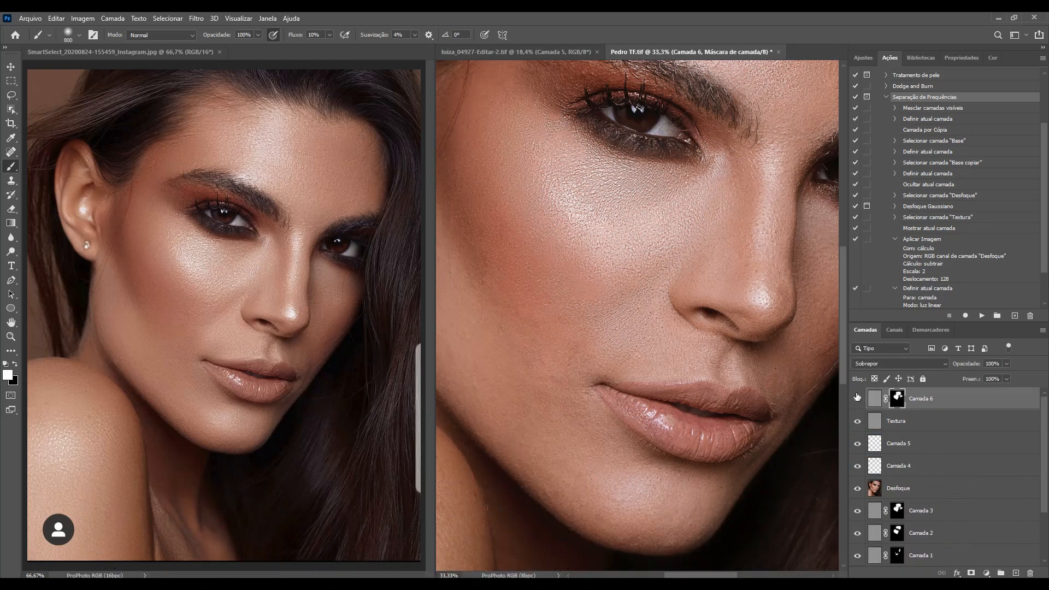
Compare the whole retouched portrait with the original by isolating the Plano de Fundo layer and restoring all the layers
key("ctrl+0")
scroll(901, 491, "down", 3)
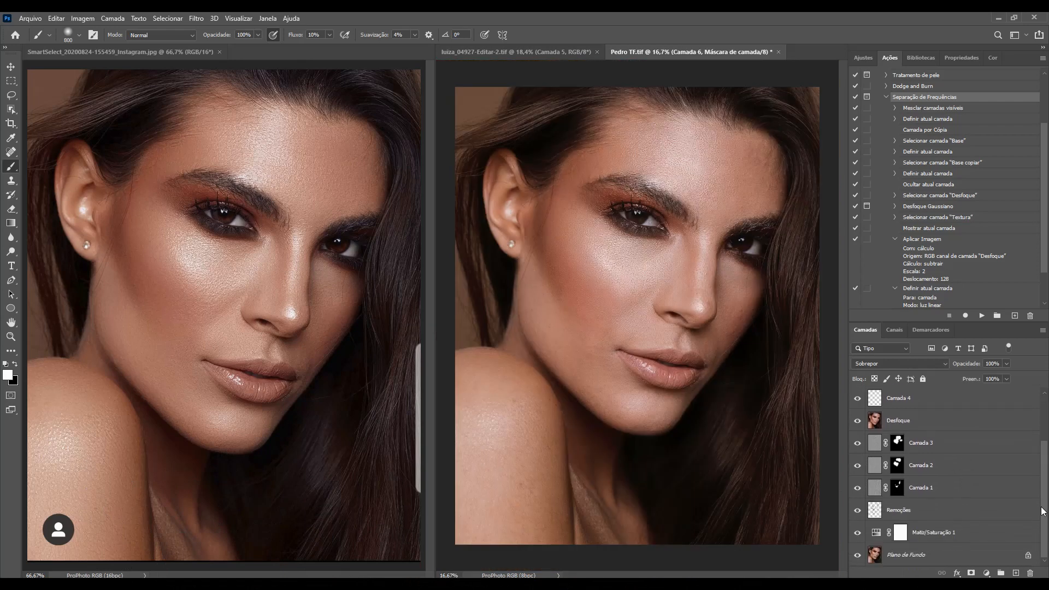
left_click(866, 554)
left_click(857, 555, "alt")
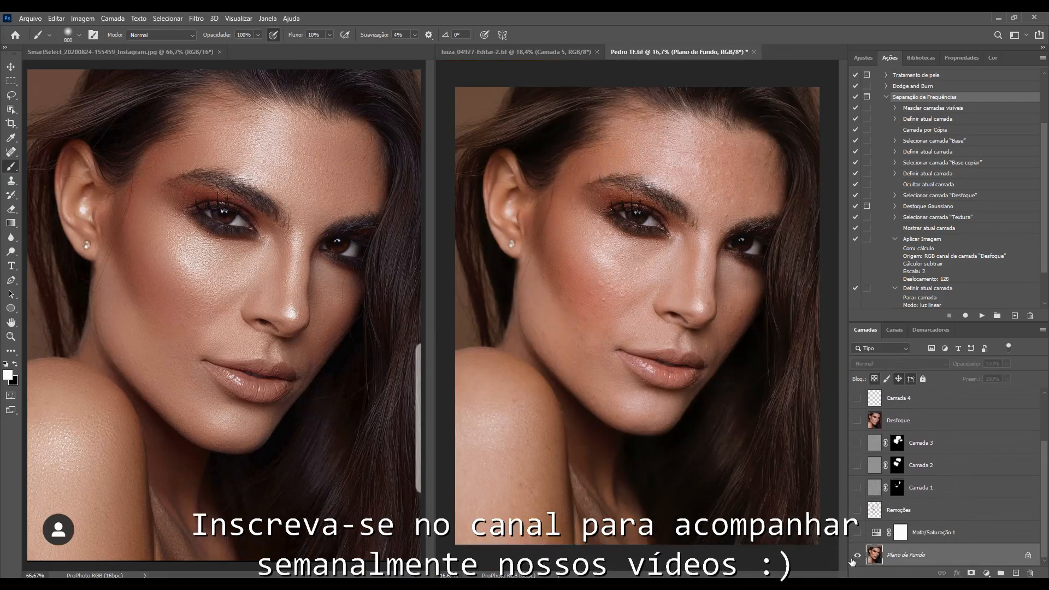
left_click(857, 555, "alt")
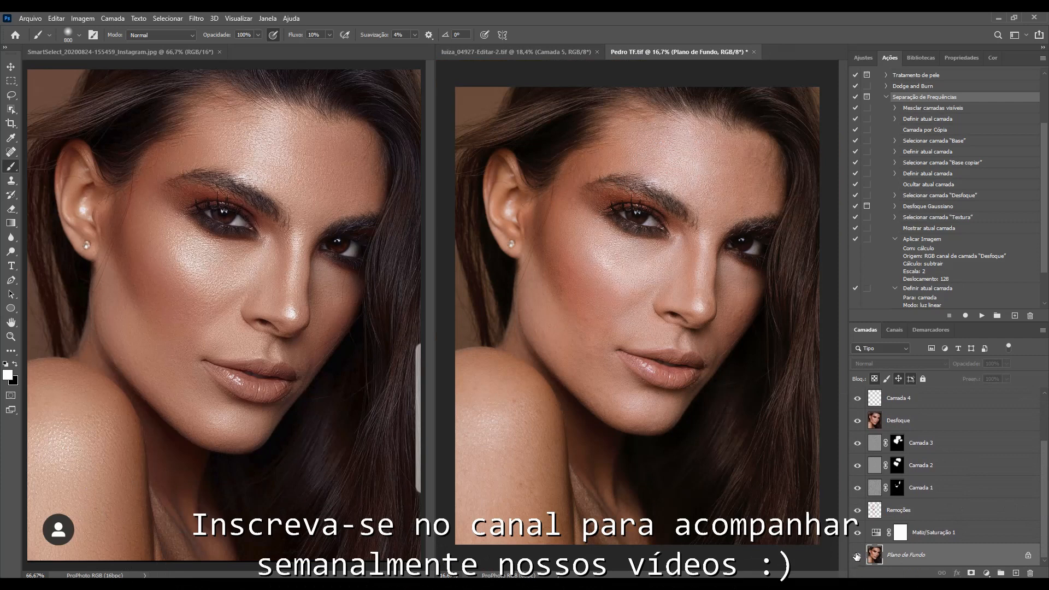